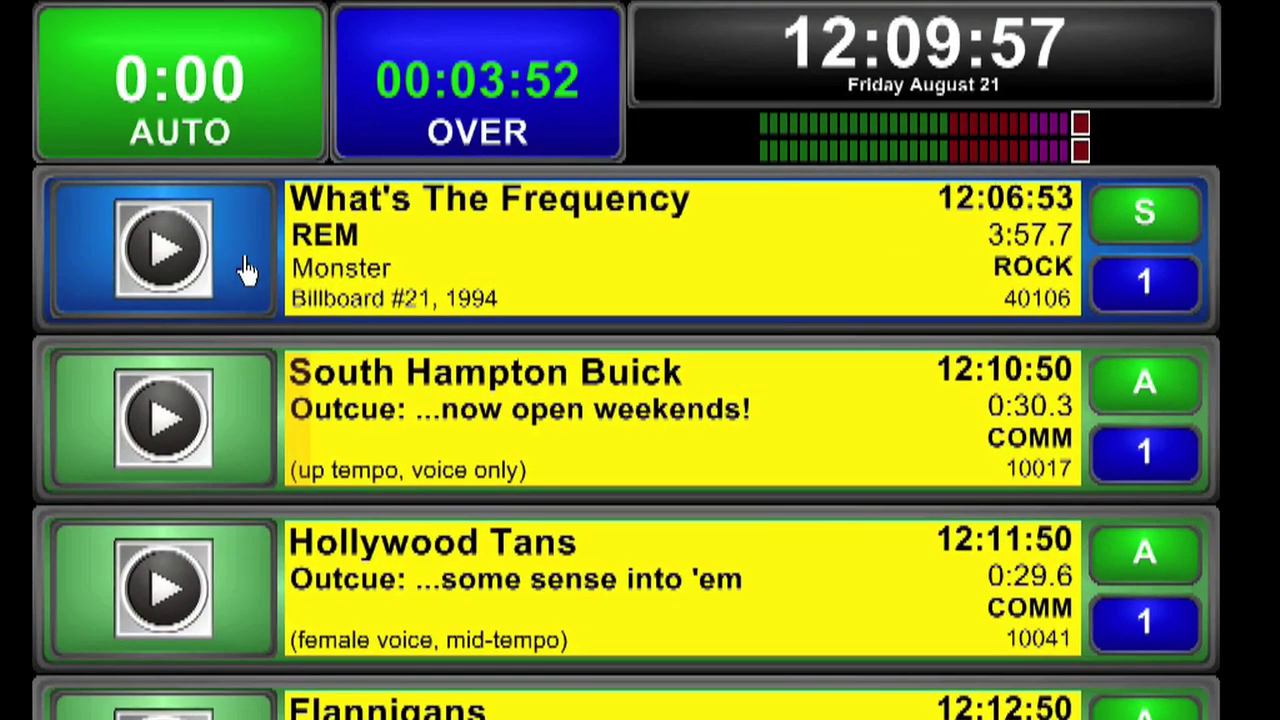
Start What's The Frequency on air, then toggle the log to MANUAL and back to AUTO
left_click(247, 270)
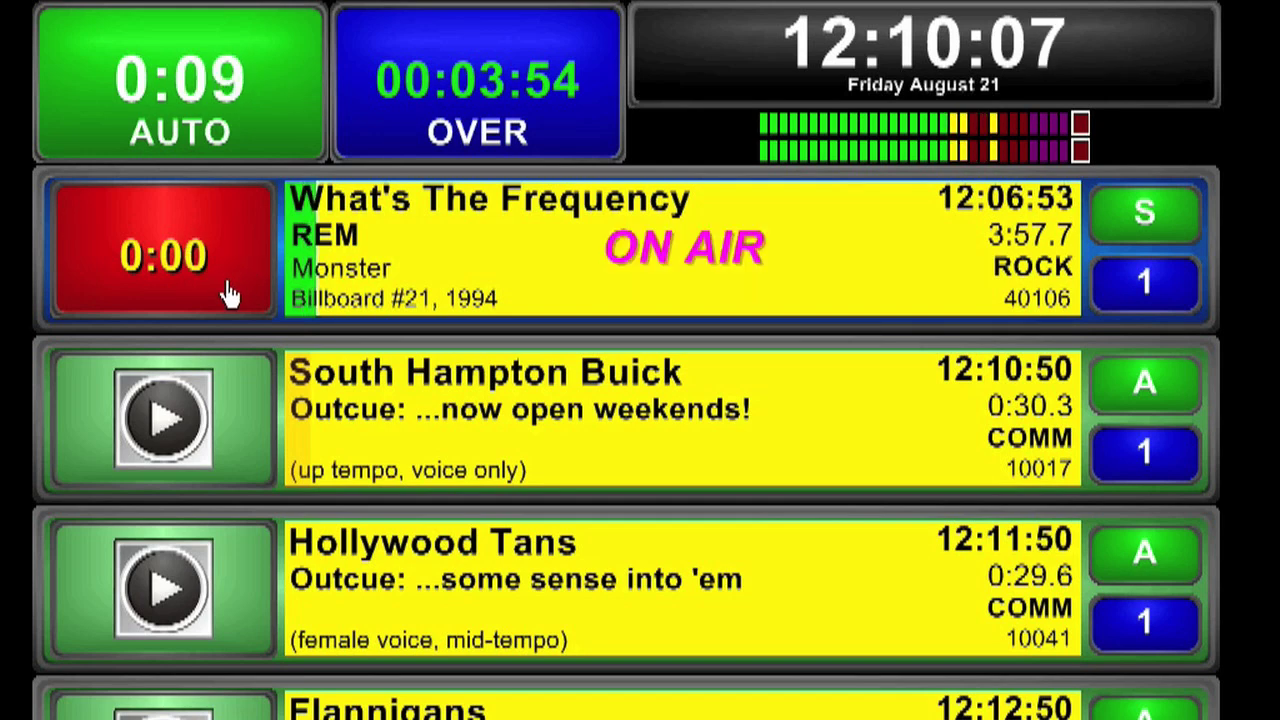
left_click(205, 66)
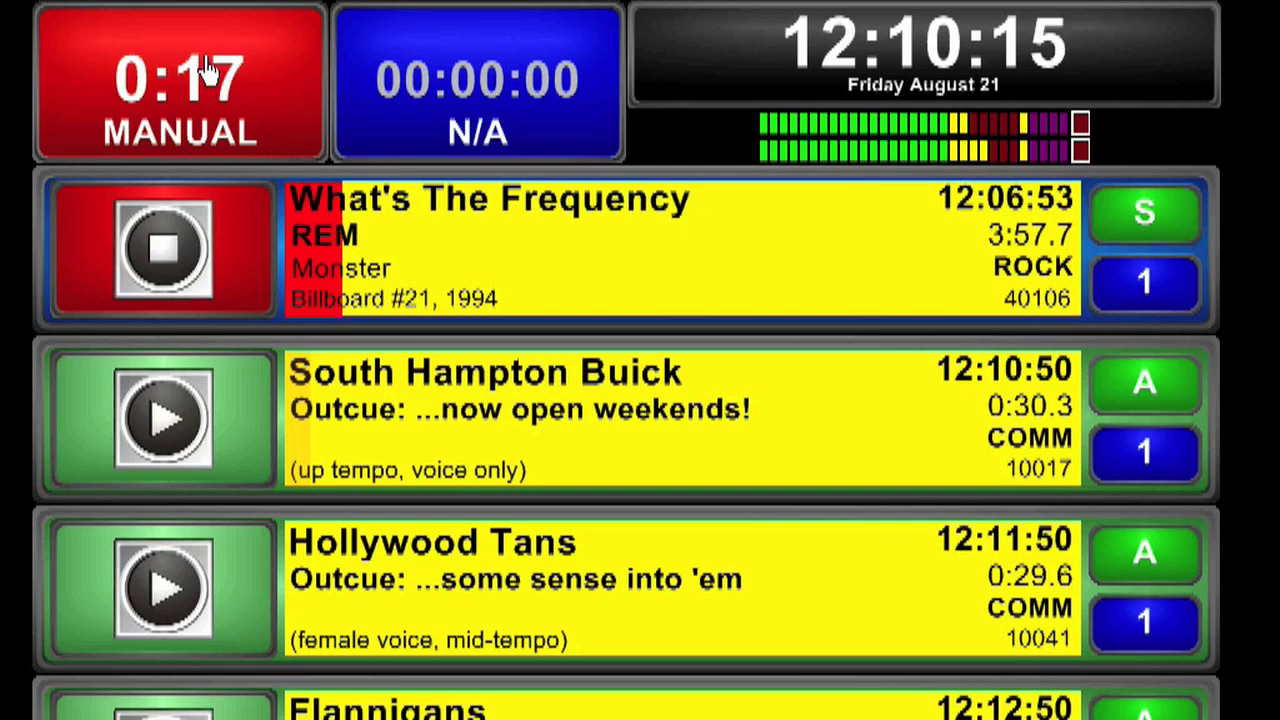
left_click(271, 114)
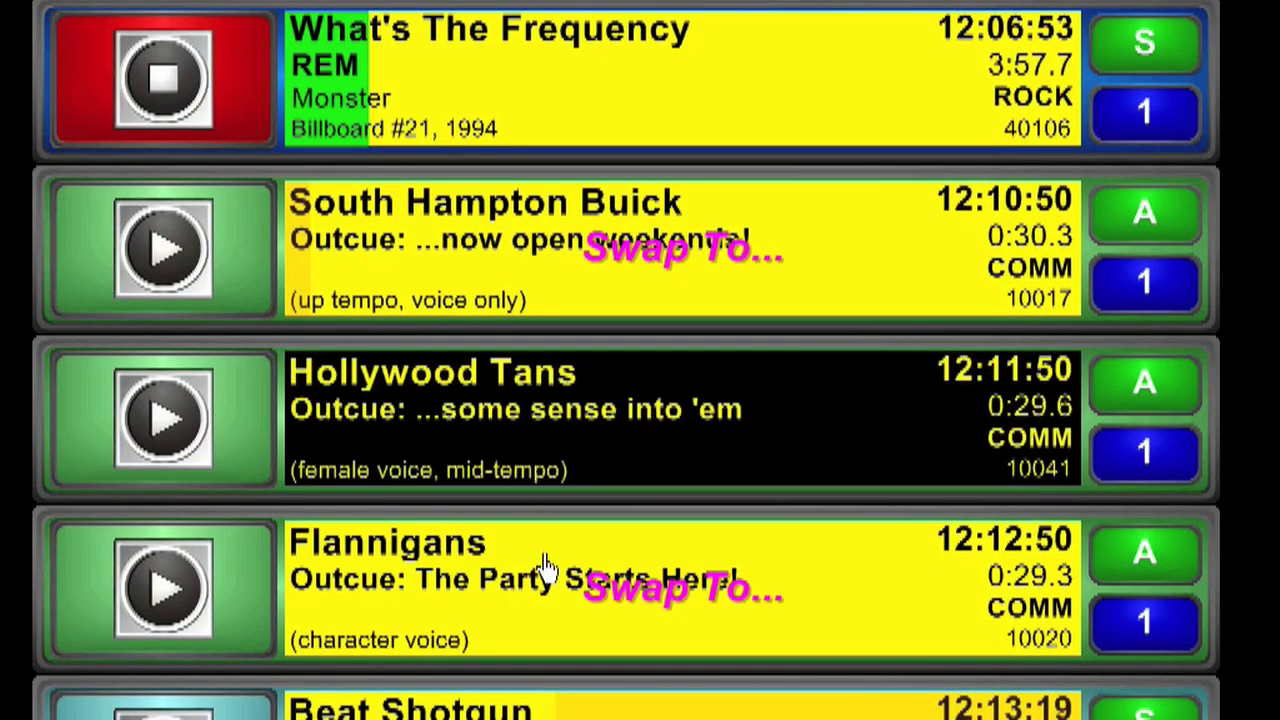
Swap Hollywood Tans with Flannigans, scrub the Hollywood Tans audio and set its start cue
left_click(571, 634)
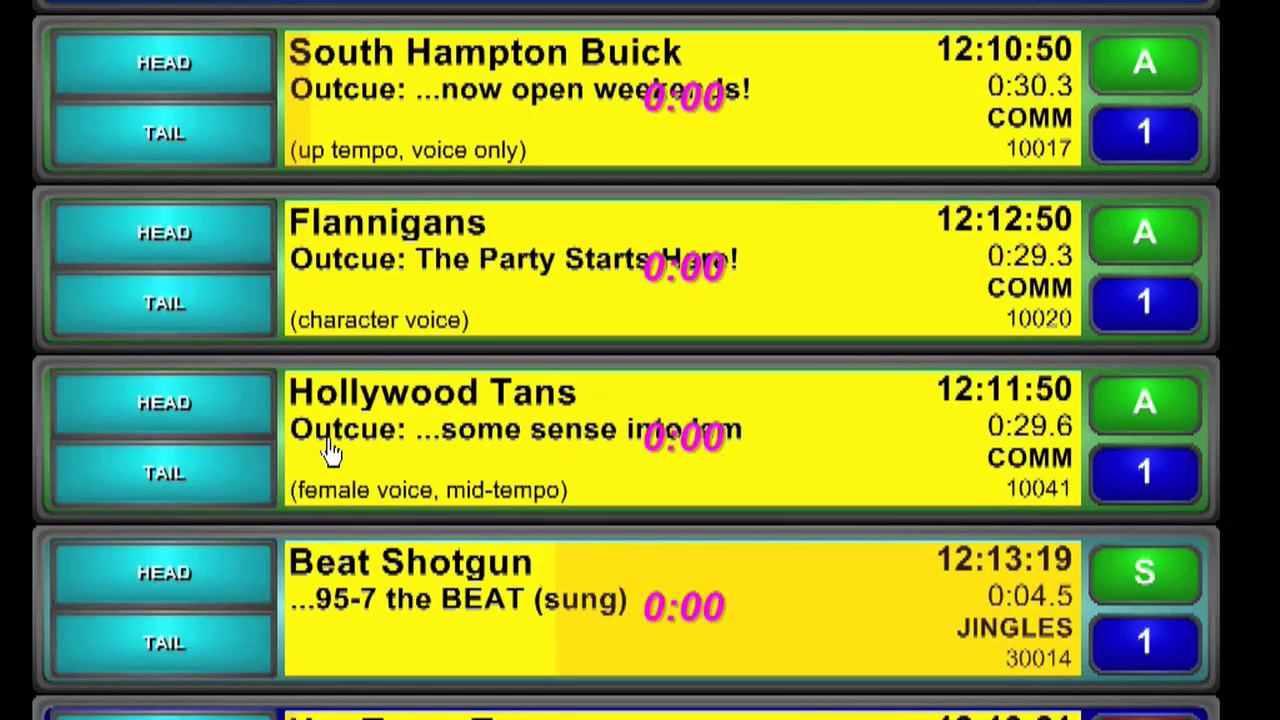
left_click_drag(332, 452, 534, 420)
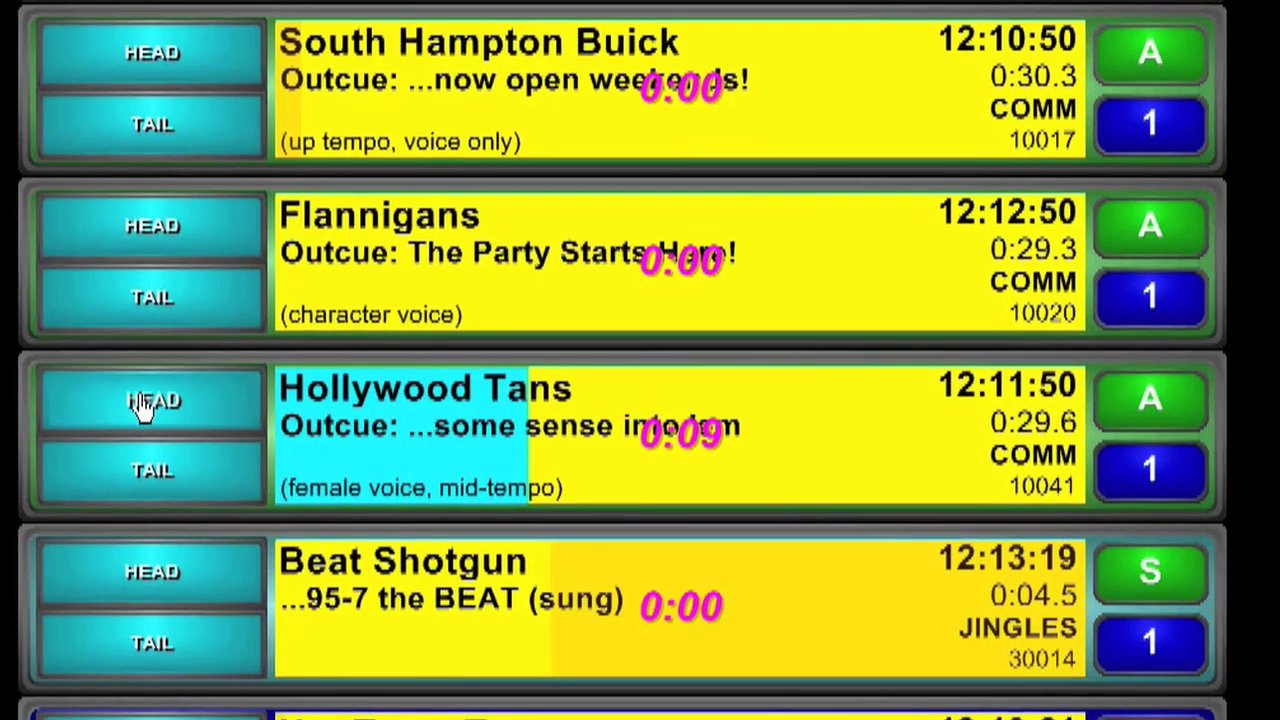
left_click(154, 408)
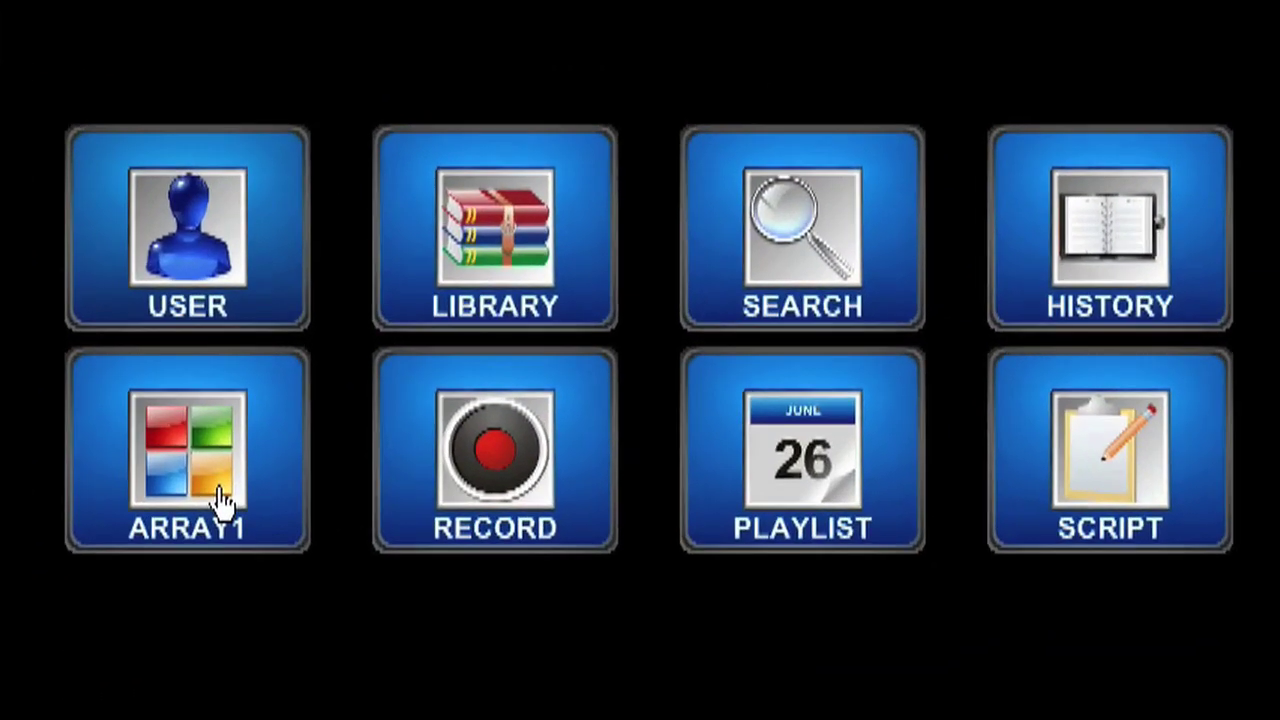
Play Large Explosion from ARRAY1 and DUCK QUACK from page 02, then close both cart walls
left_click(222, 500)
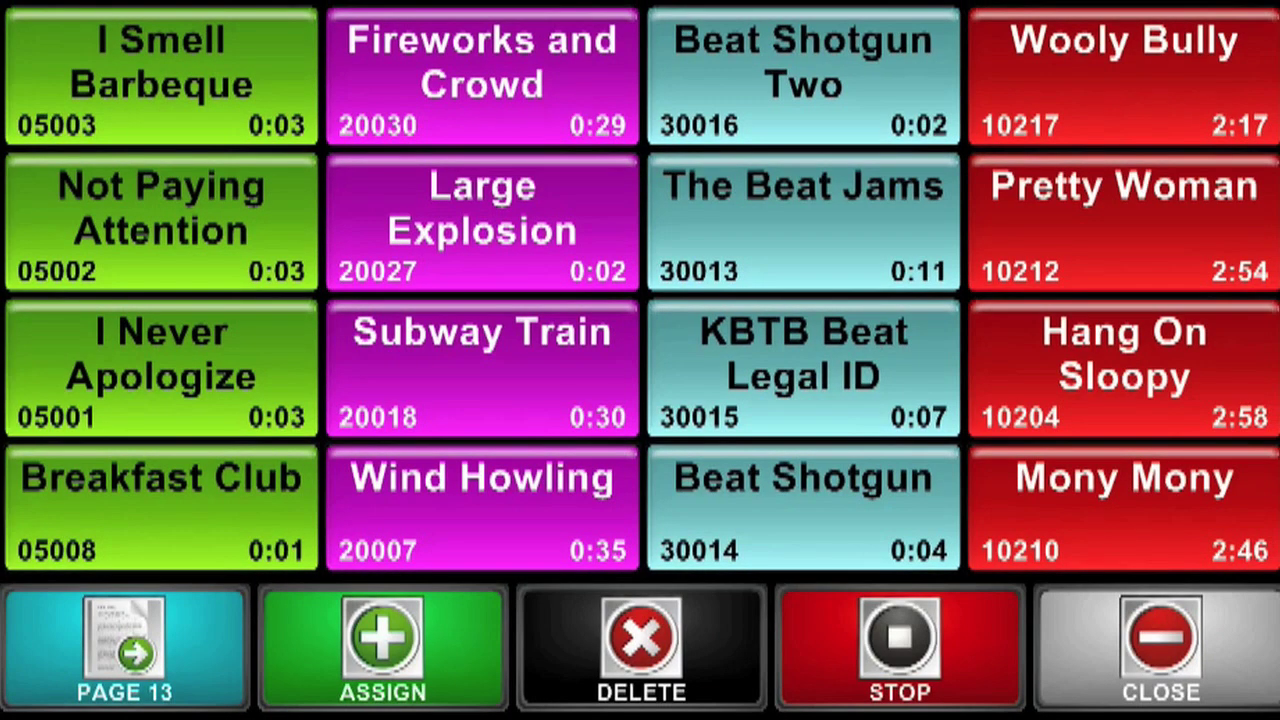
left_click(466, 257)
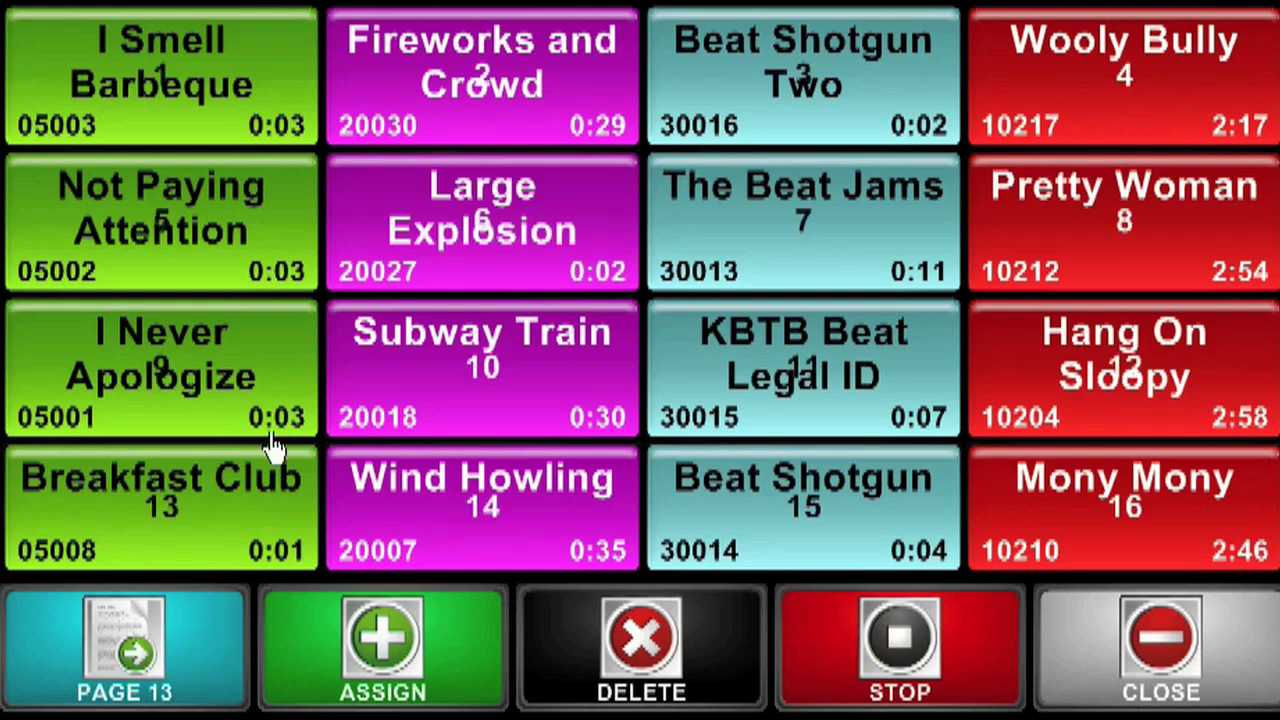
key("2")
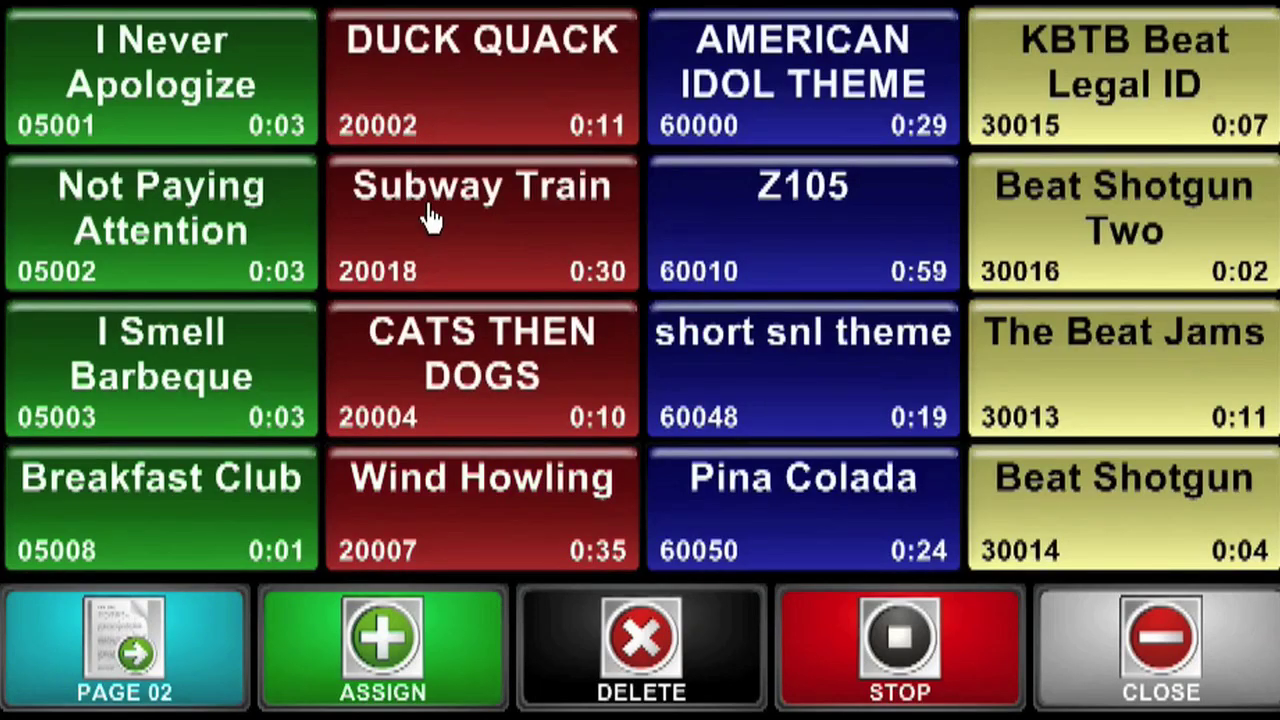
left_click(440, 117)
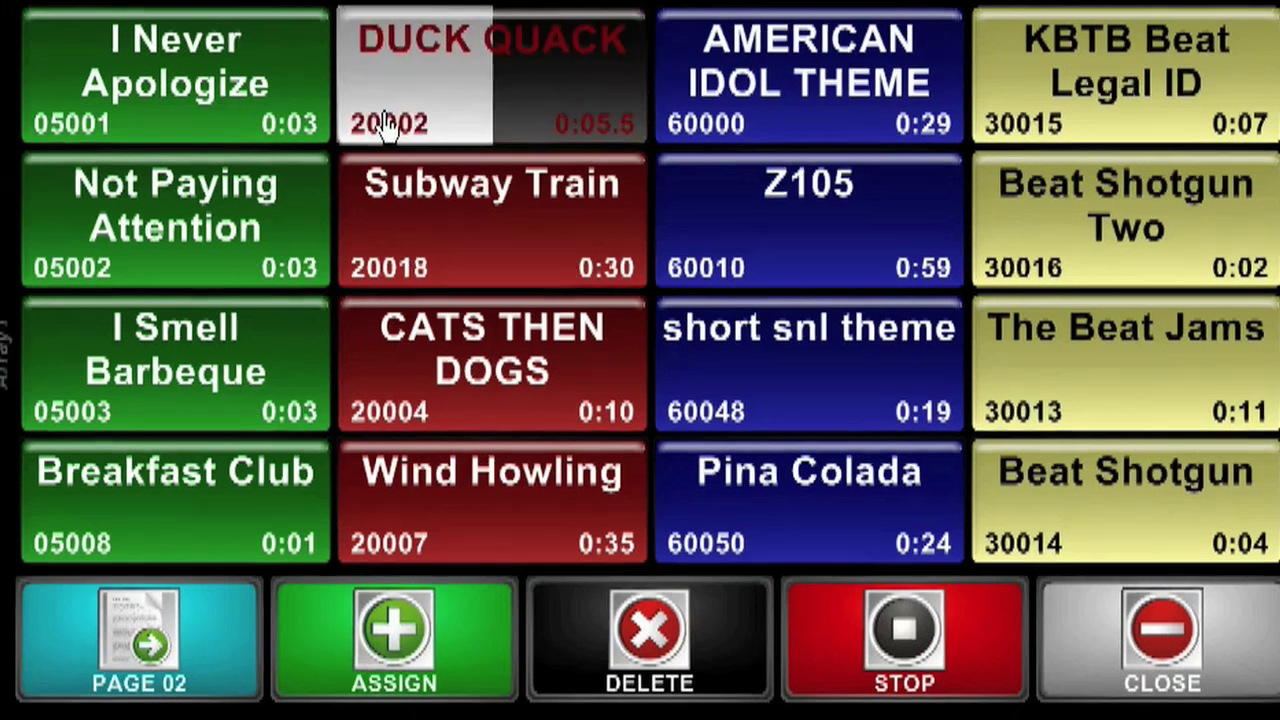
left_click(375, 128)
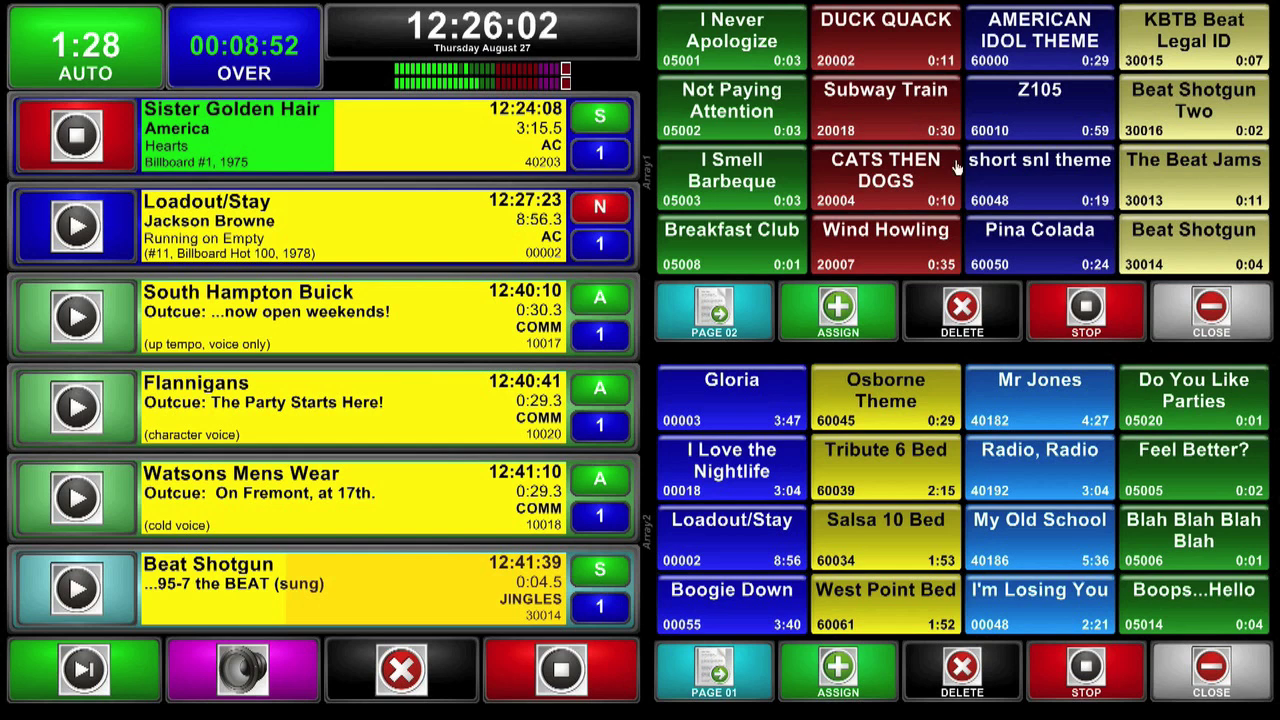
left_click(1214, 316)
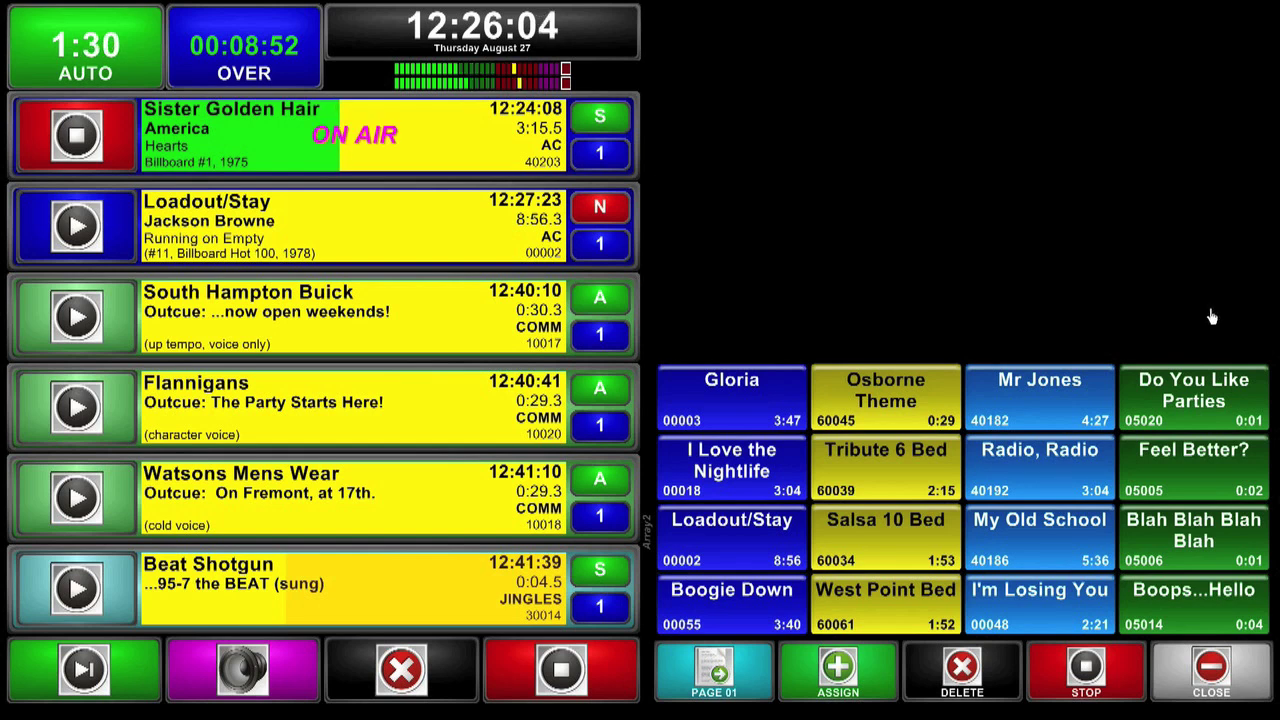
left_click(1234, 684)
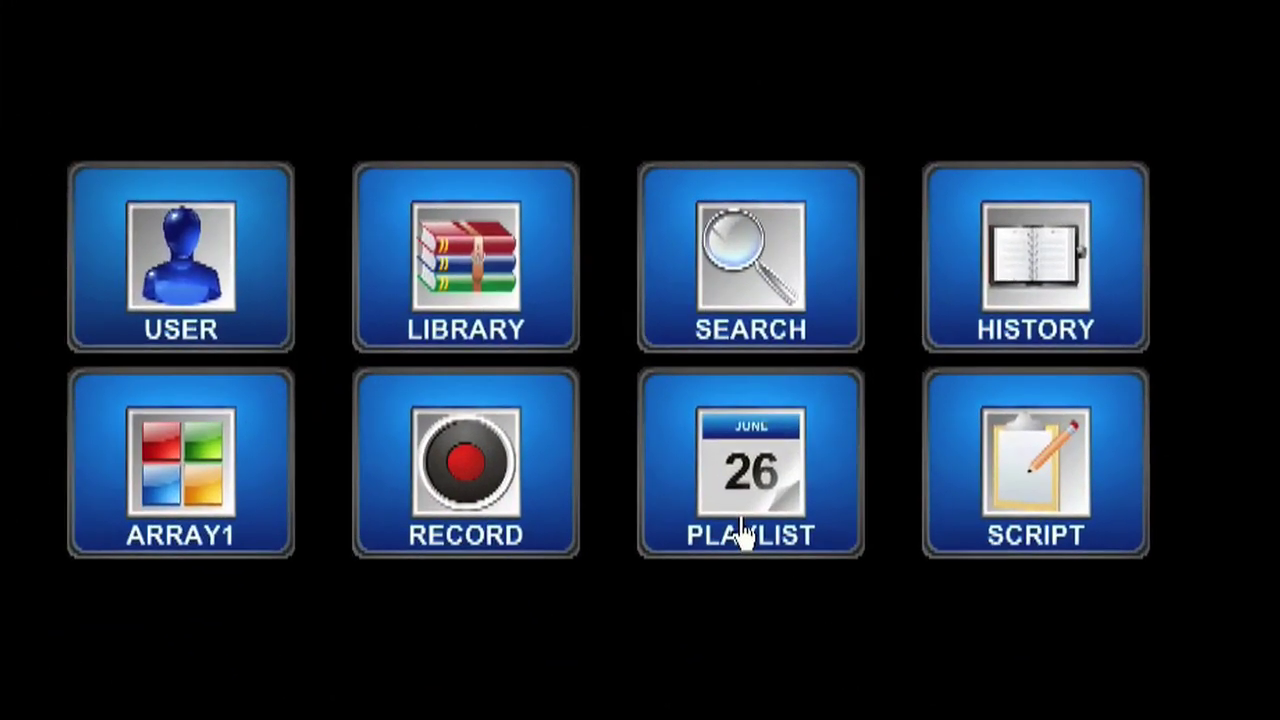
Move Right on the Money in the playlist to sit just above Loadout/Stay
left_click(853, 424)
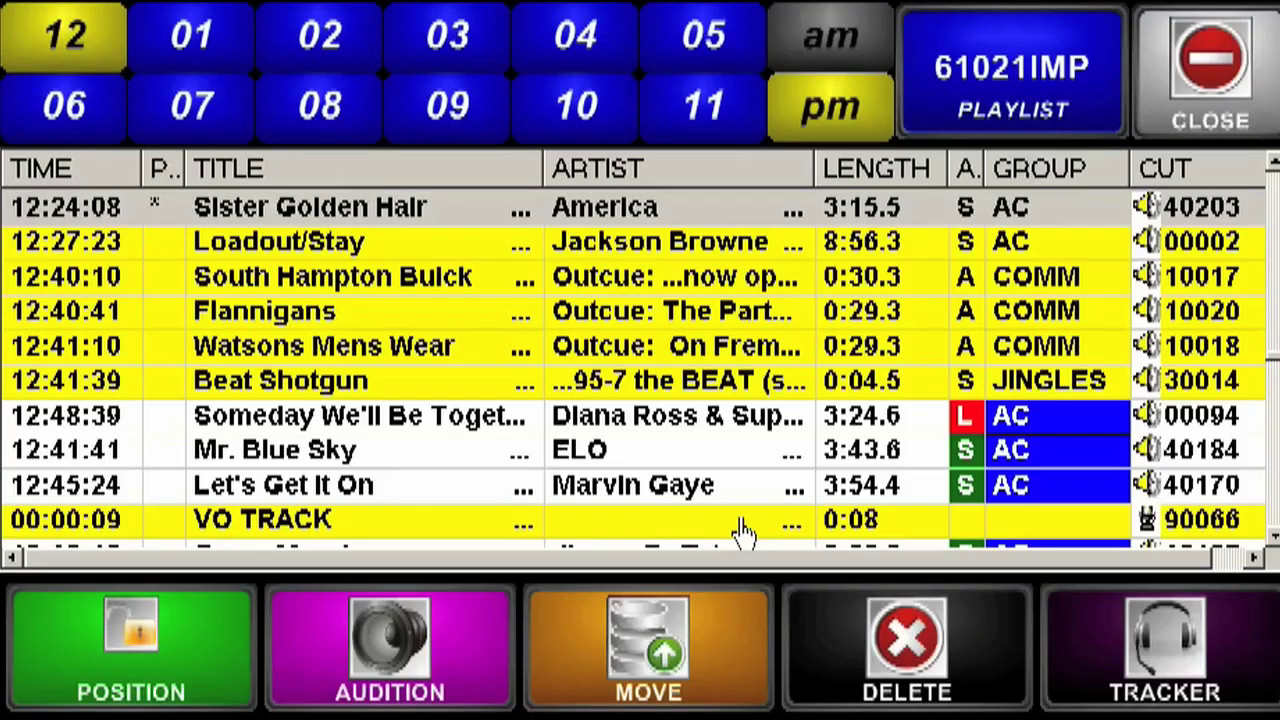
left_click(1273, 455)
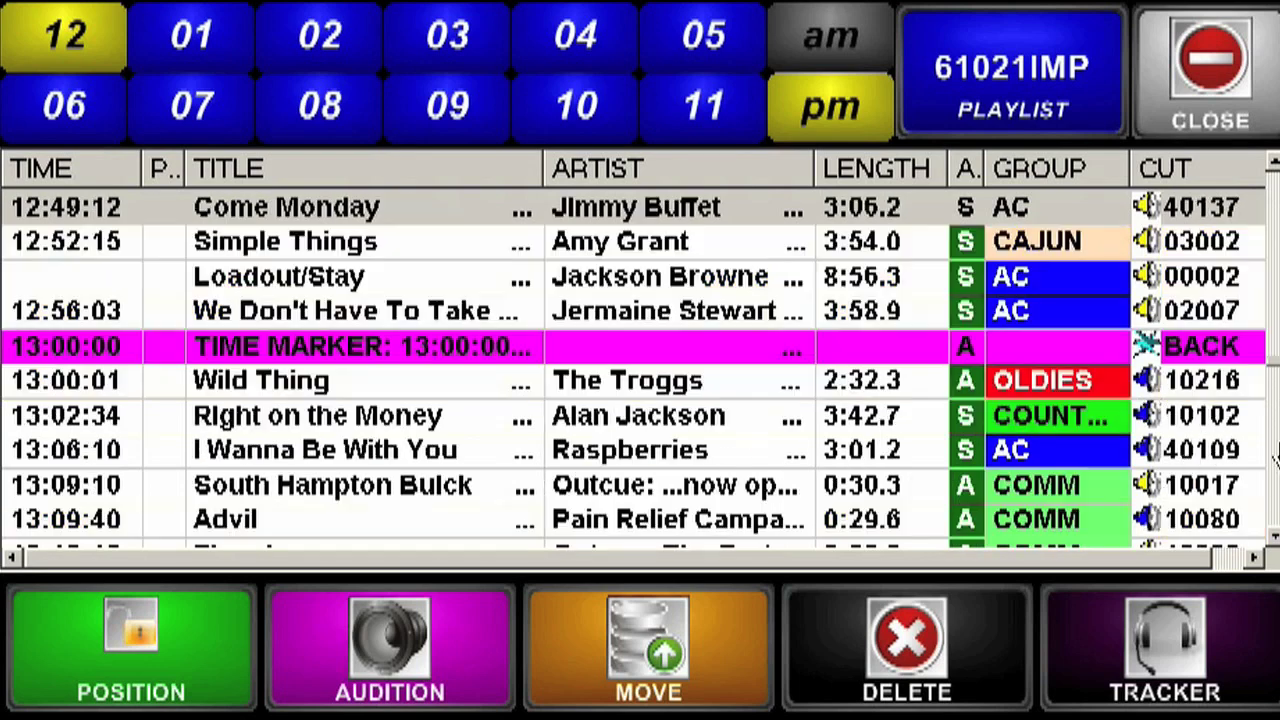
left_click(592, 420)
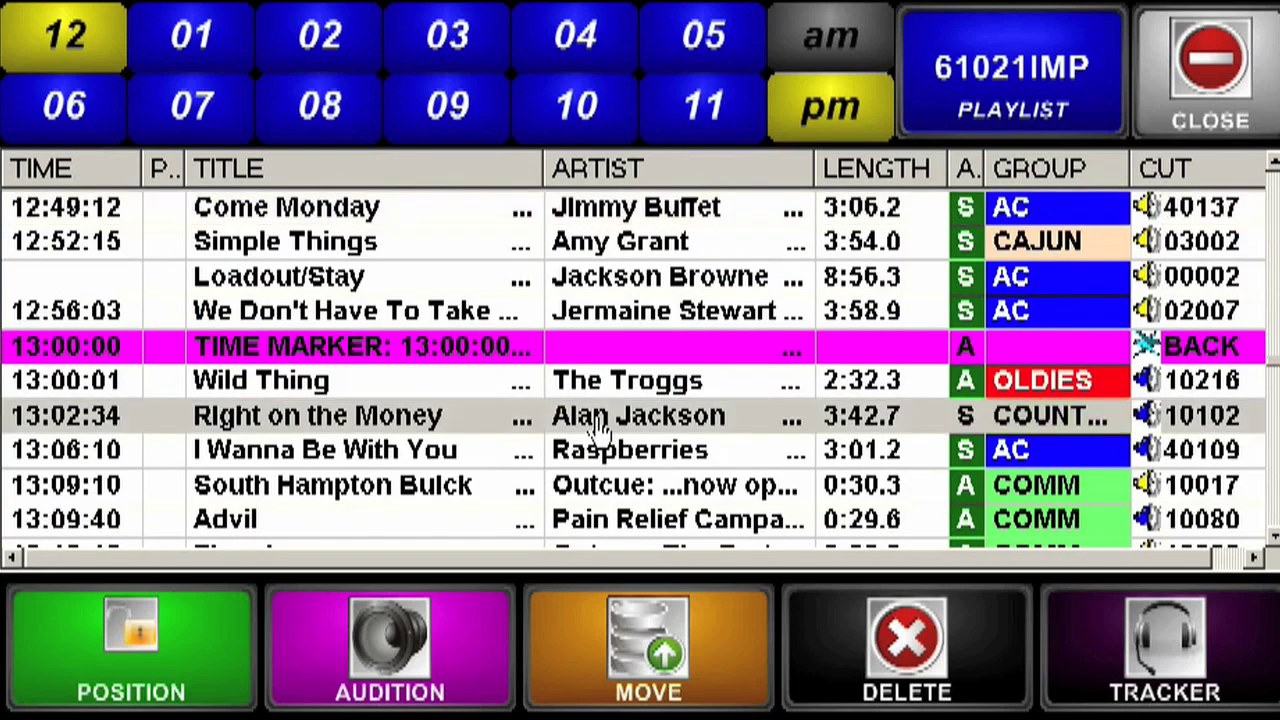
left_click(665, 660)
left_click(592, 283)
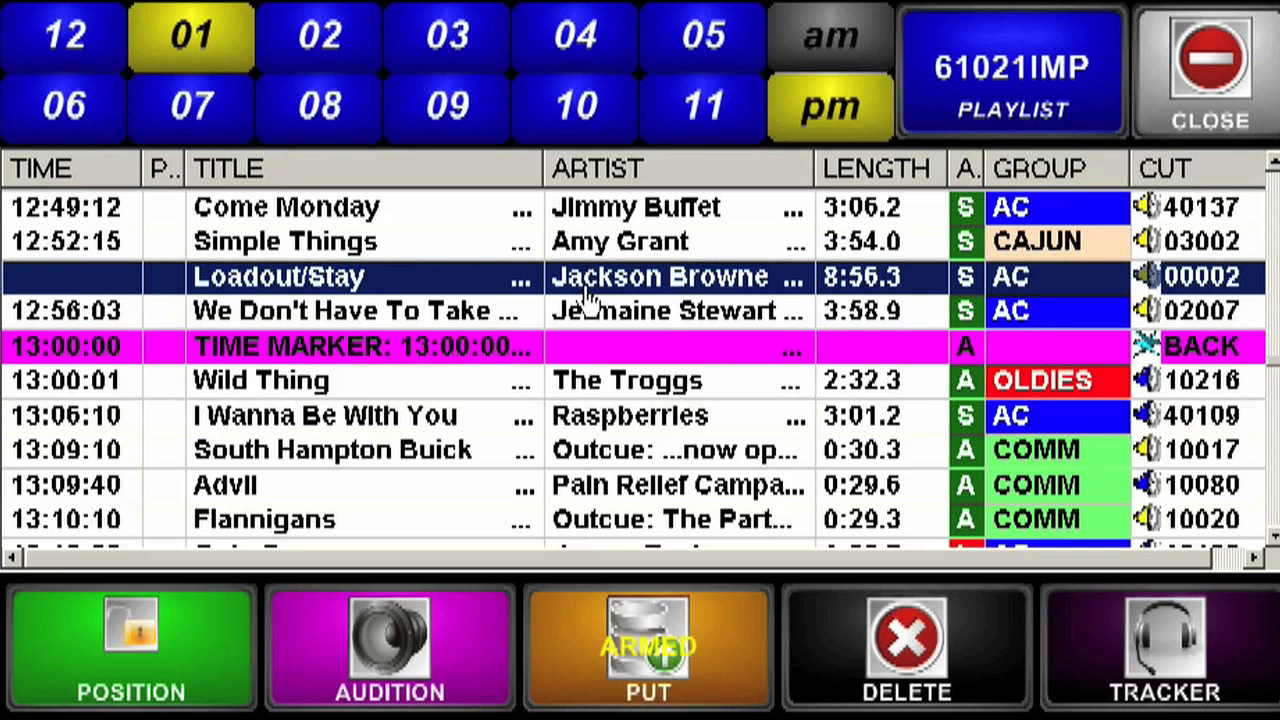
left_click(640, 628)
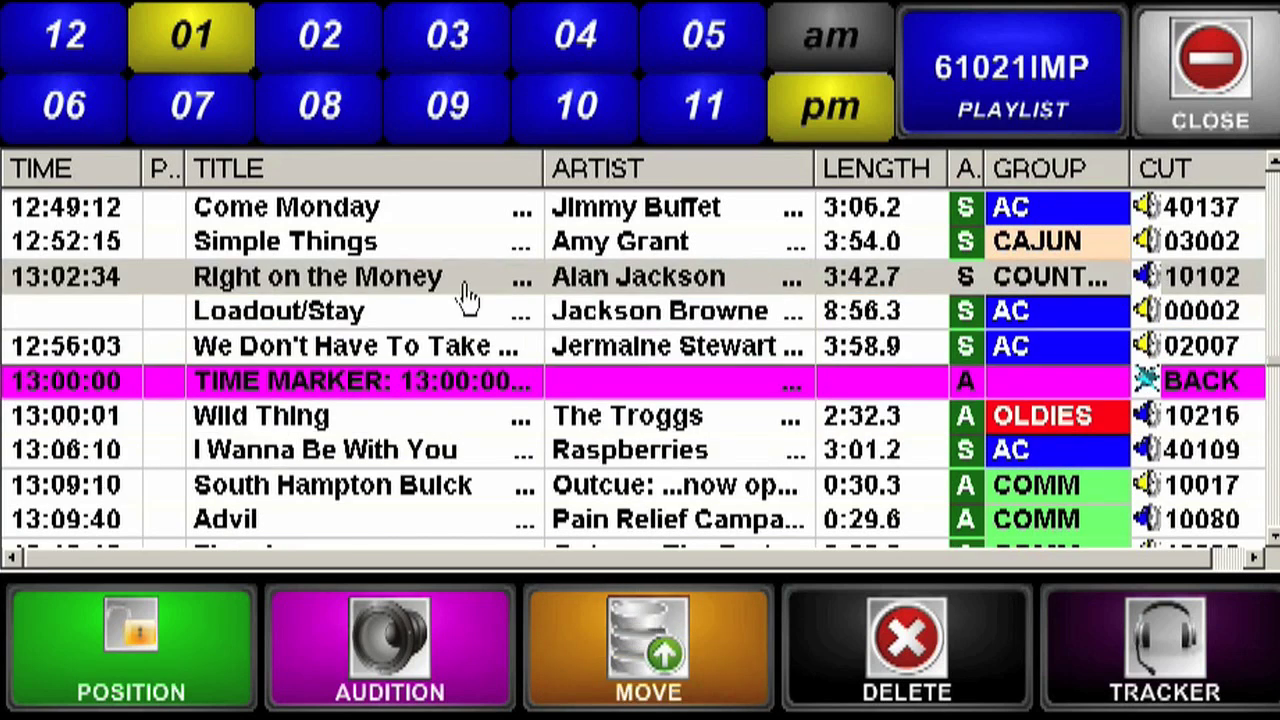
Select I Wanna Be With You and South Hampton Buick, and toggle the position lock on and off
left_click(372, 458)
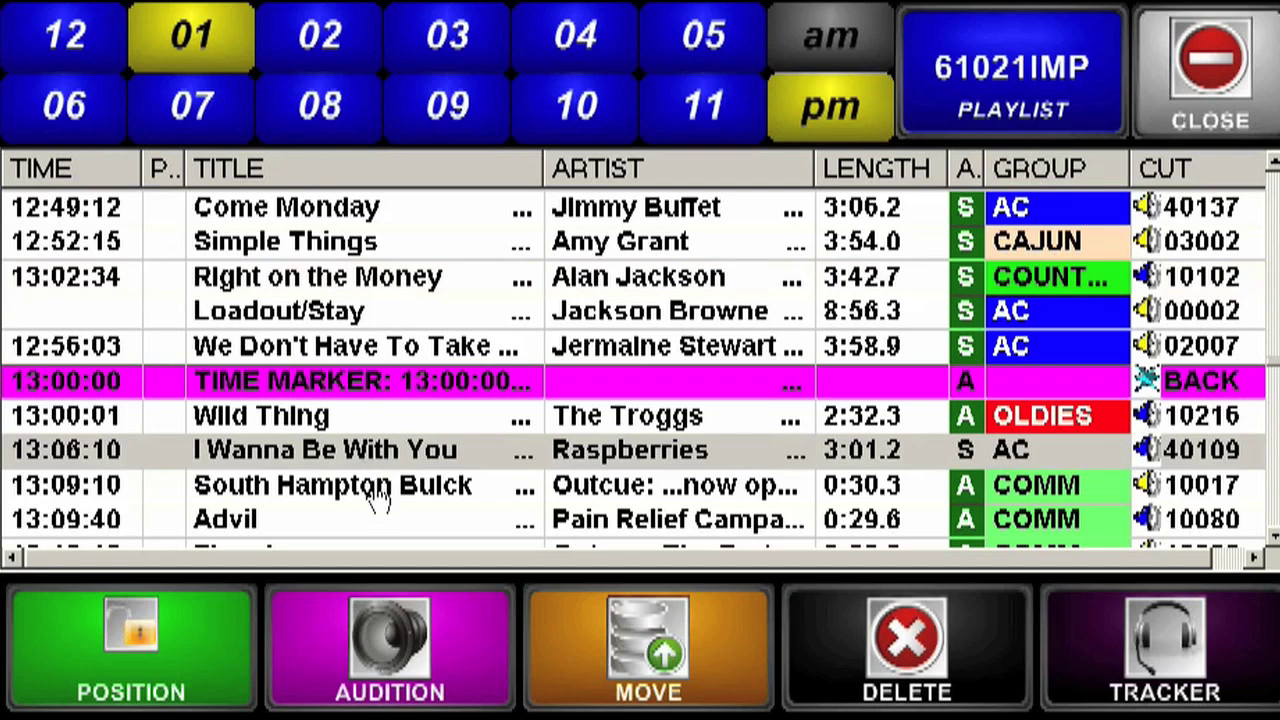
left_click(378, 490)
scroll(378, 500, "down", 3)
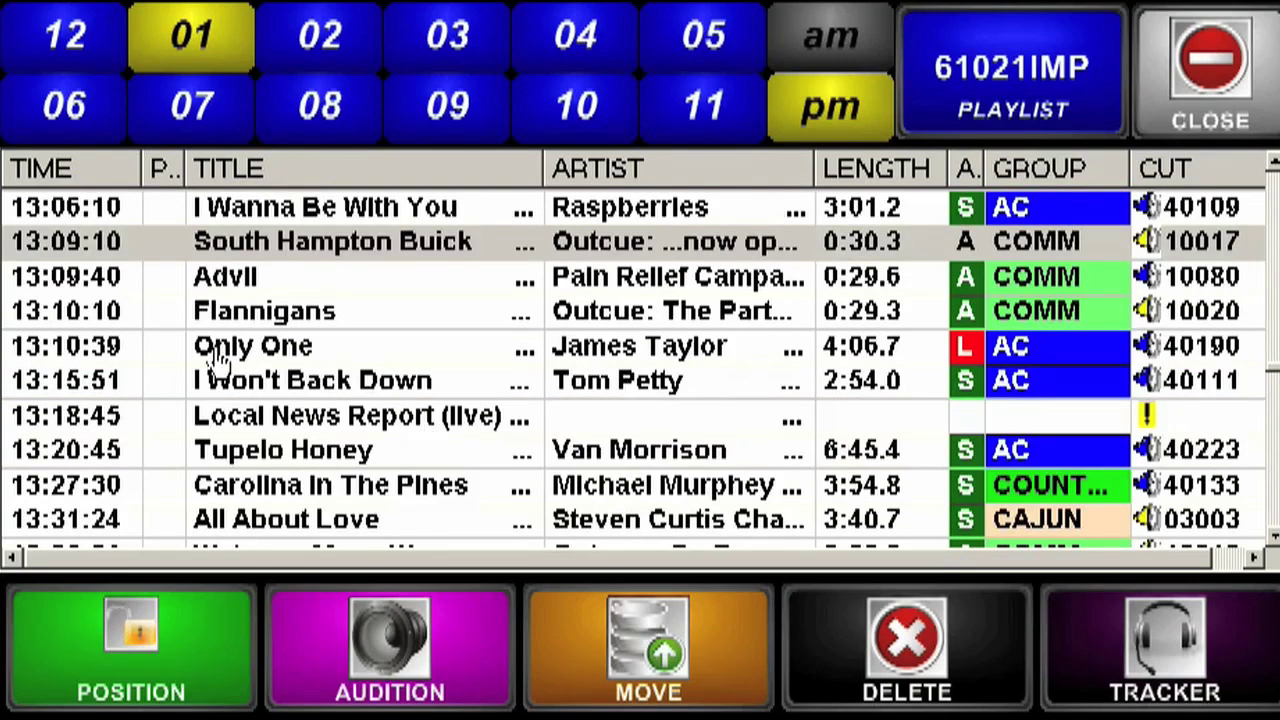
left_click(190, 636)
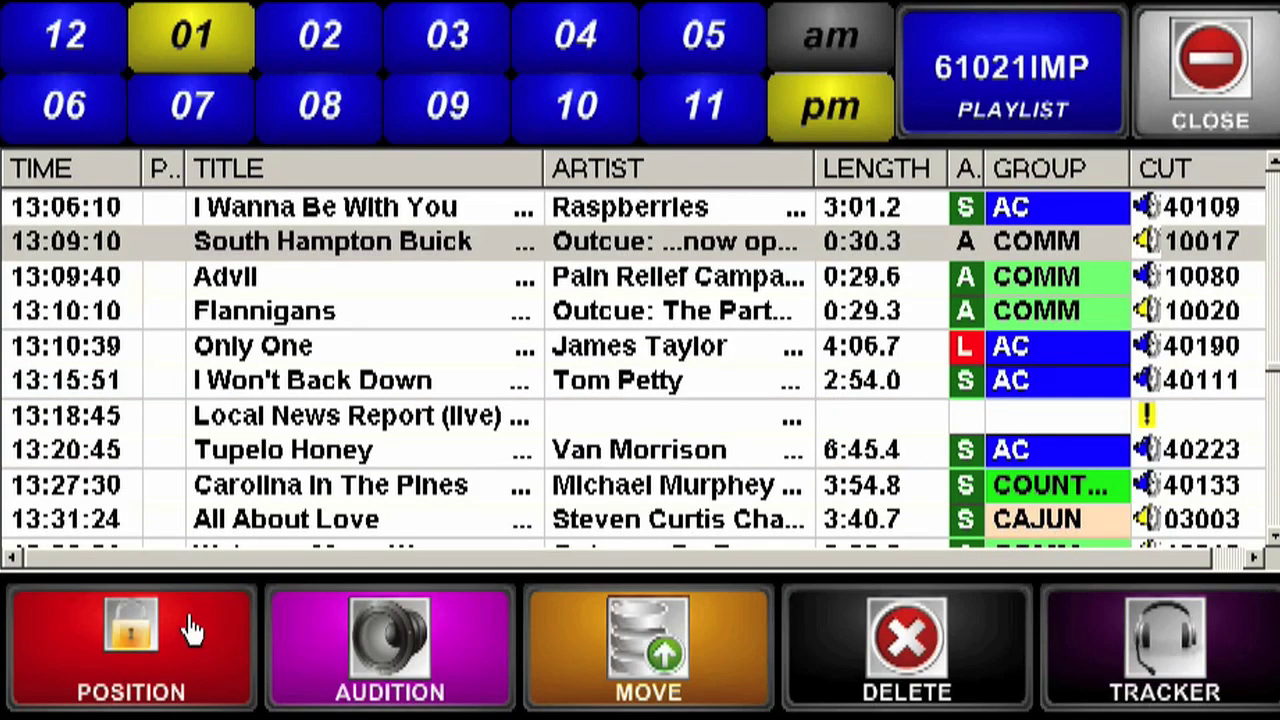
left_click(191, 640)
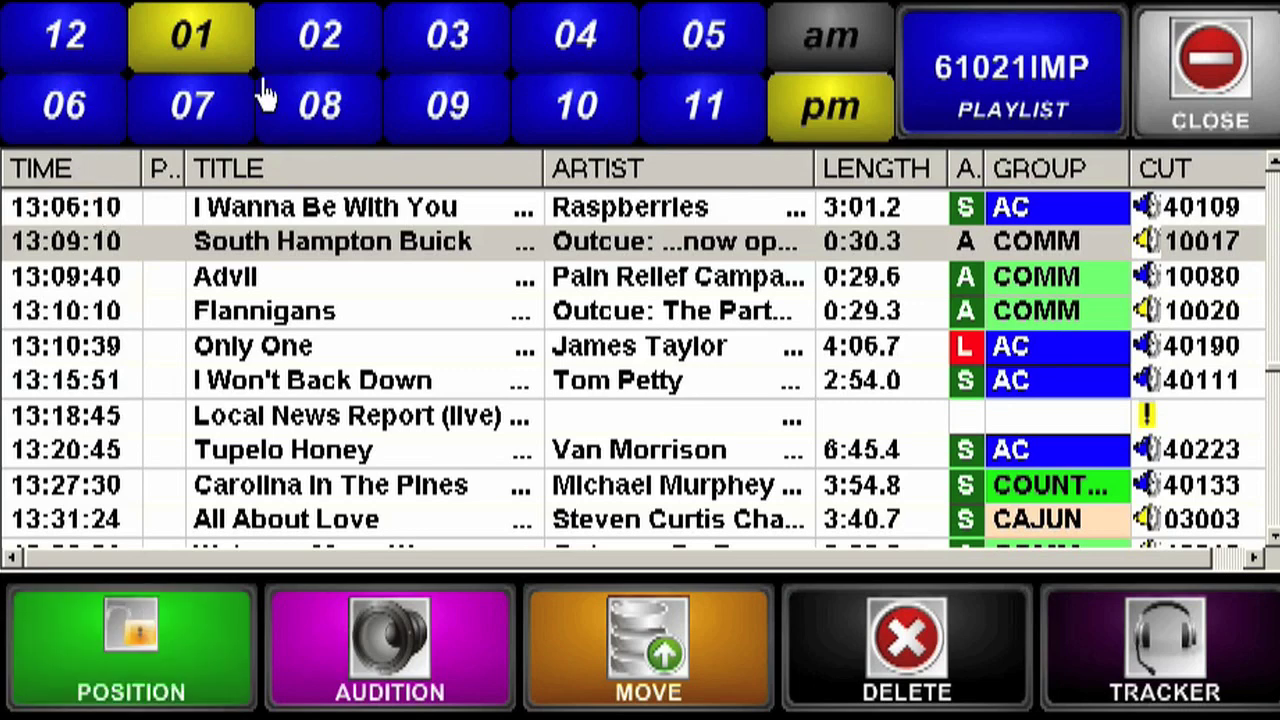
Browse the playlist's 2 pm, 3 pm and 10 pm hours and turn the position lock on
left_click(315, 45)
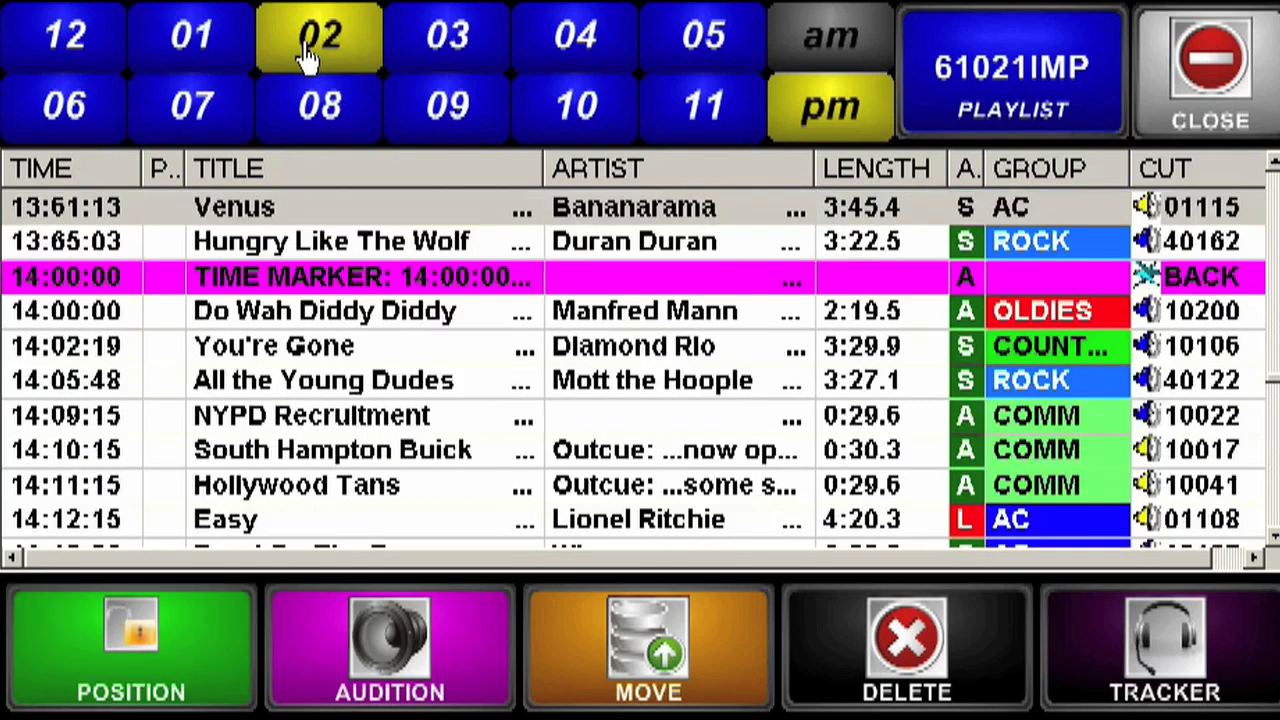
left_click(461, 45)
left_click(592, 118)
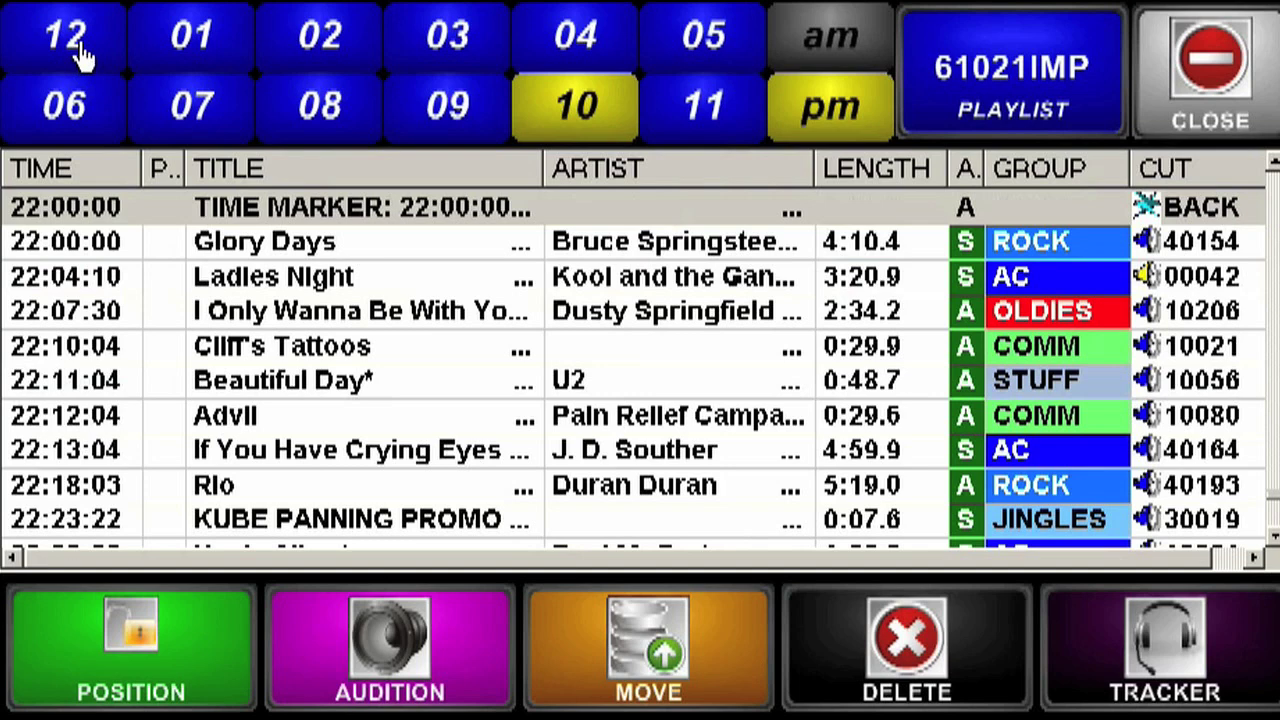
left_click(118, 645)
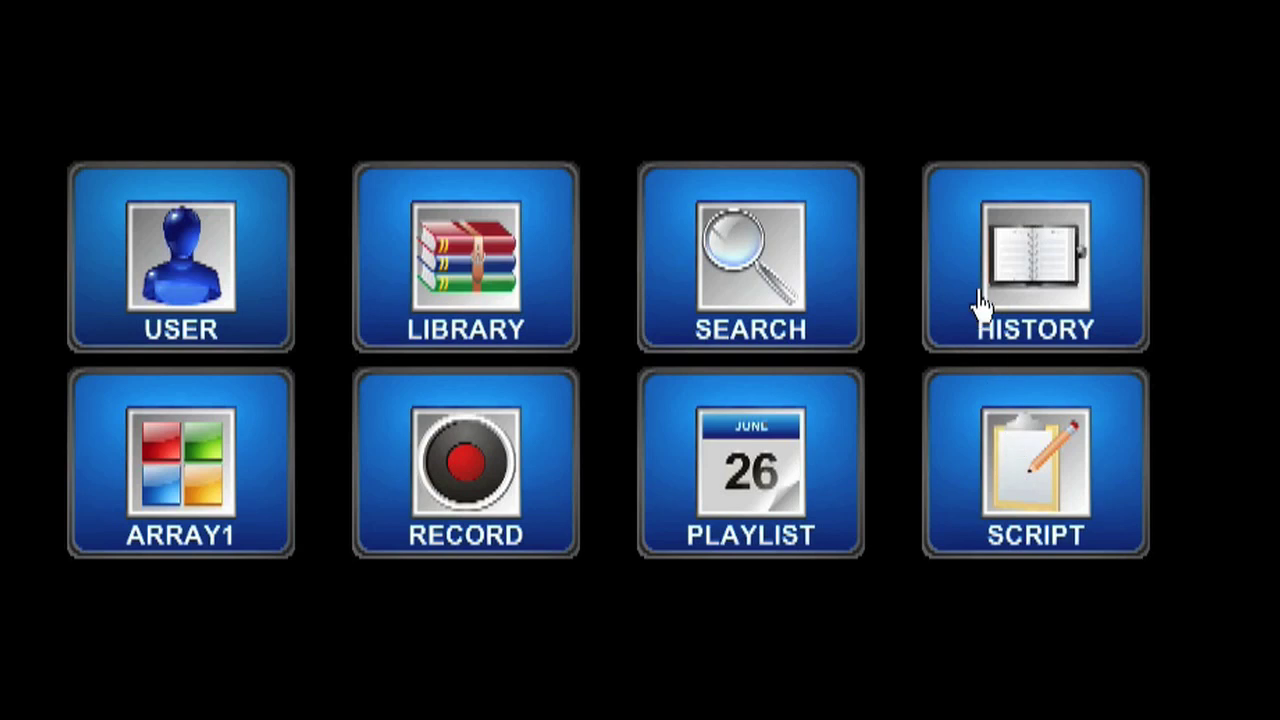
left_click(983, 305)
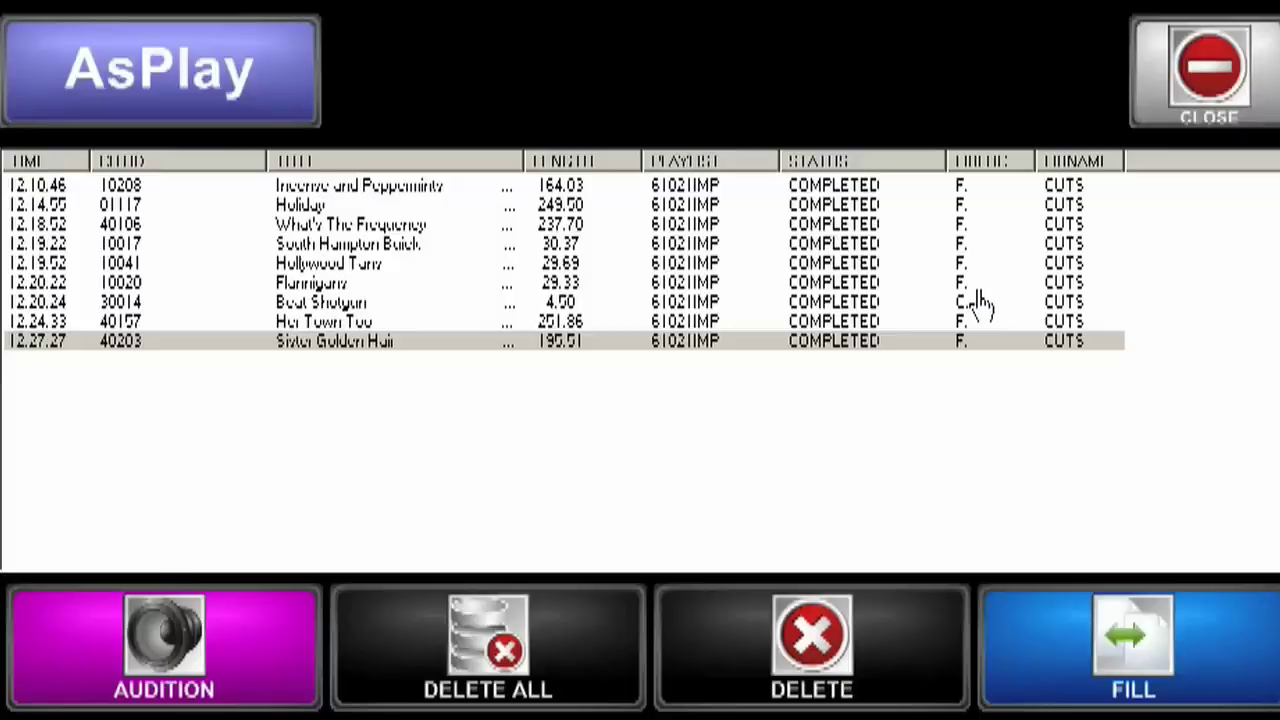
Switch the play history to skipped items, close it, and open the cut library
left_click(190, 108)
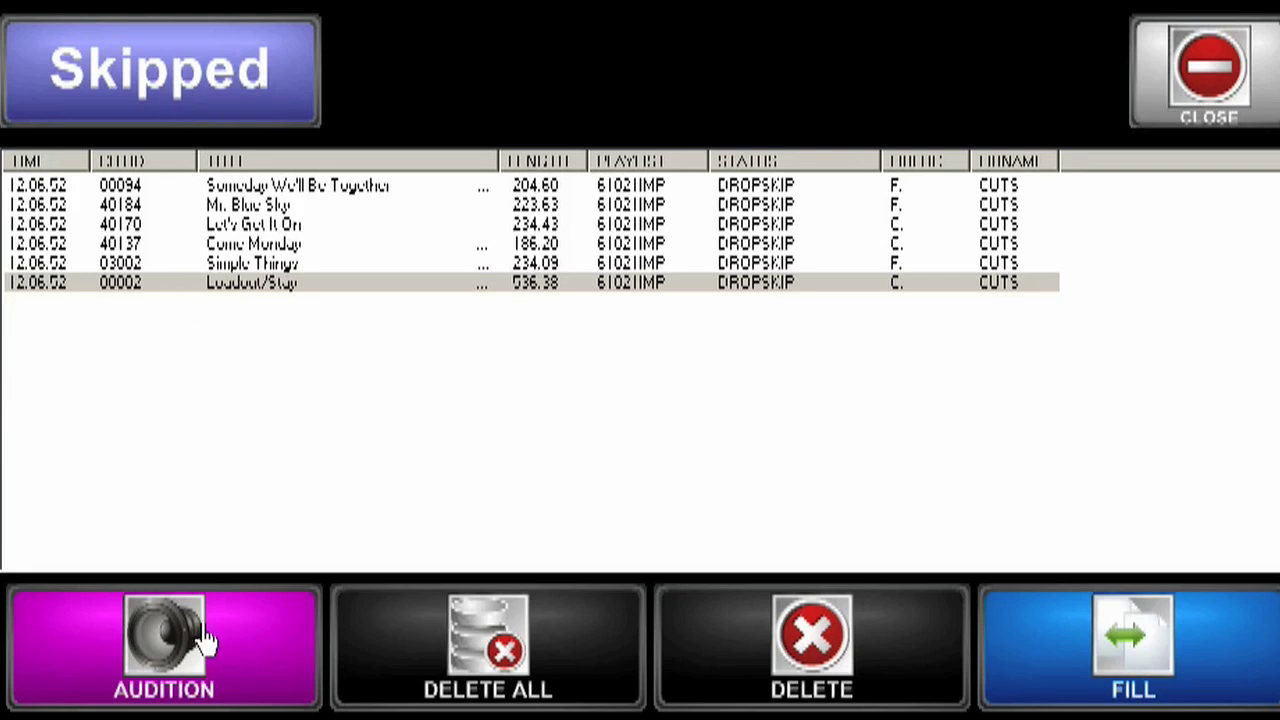
left_click(1210, 68)
left_click(477, 282)
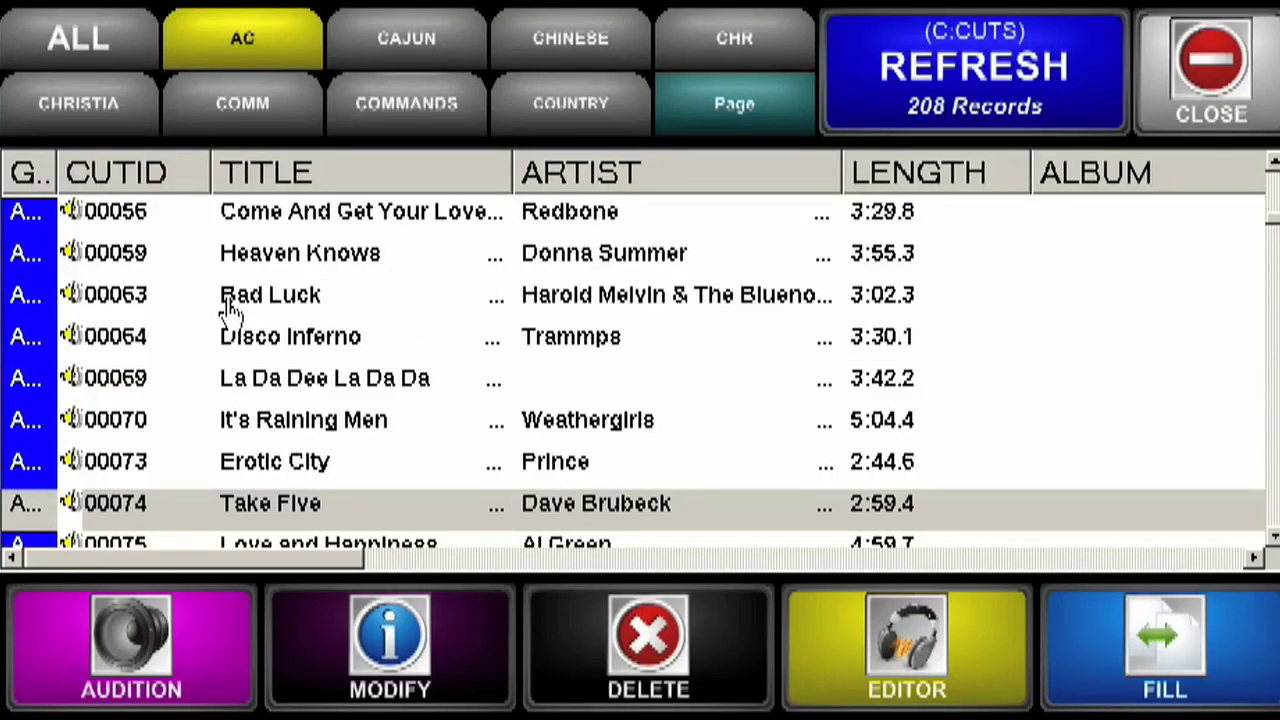
Audition the song Bad Luck and stop the preview
left_click(228, 310)
left_click(137, 650)
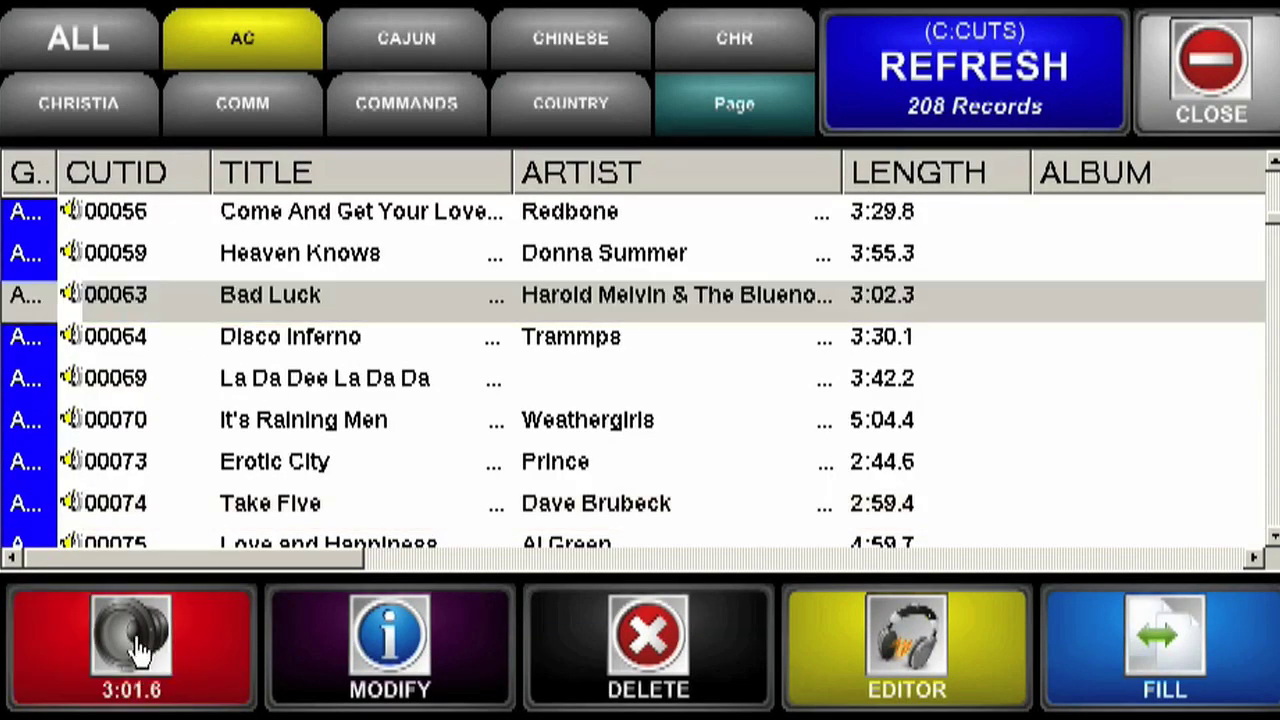
left_click(137, 650)
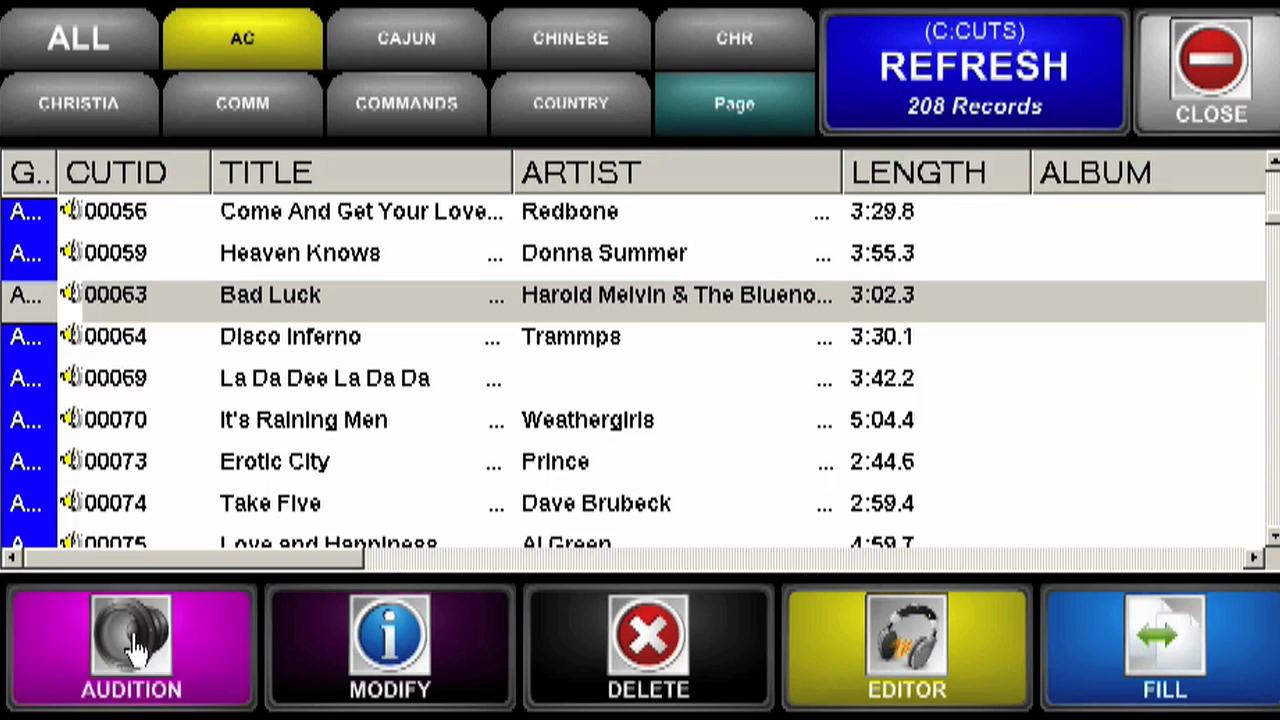
Show COMMANDS then all categories, sort by artist and back to title, and jump to 'Lo' titles
left_click(343, 97)
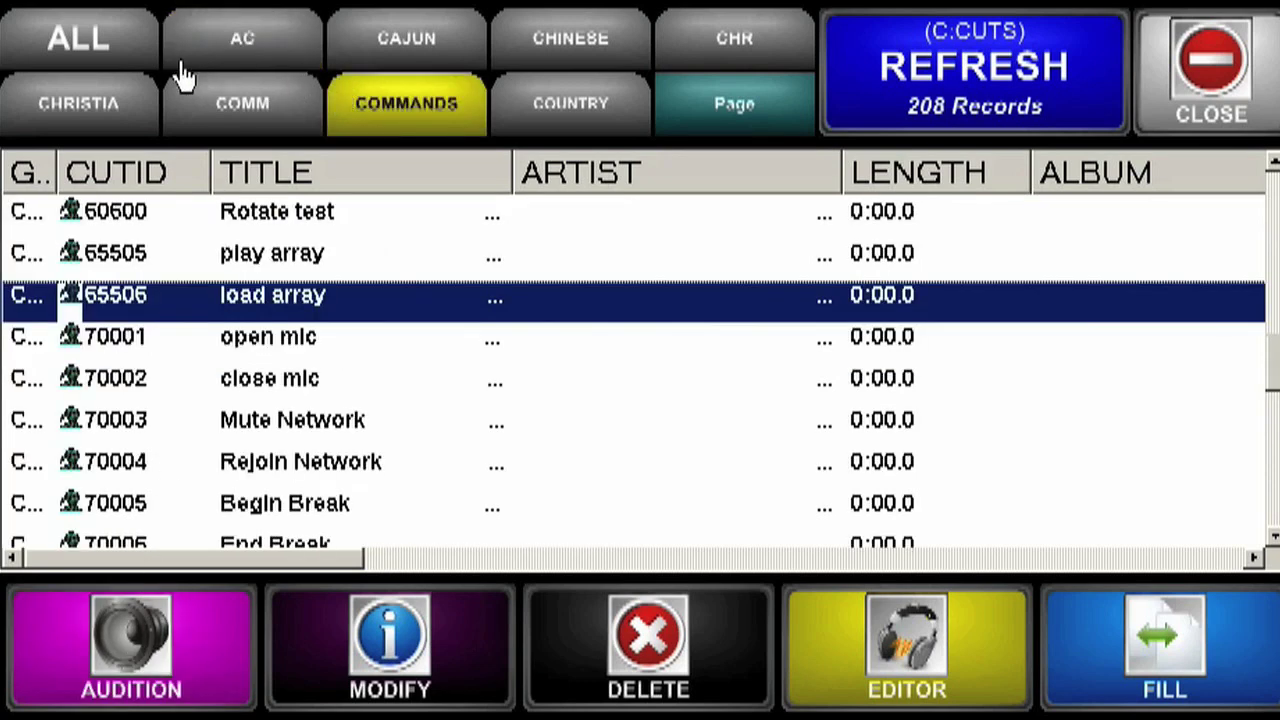
left_click(103, 62)
left_click(288, 177)
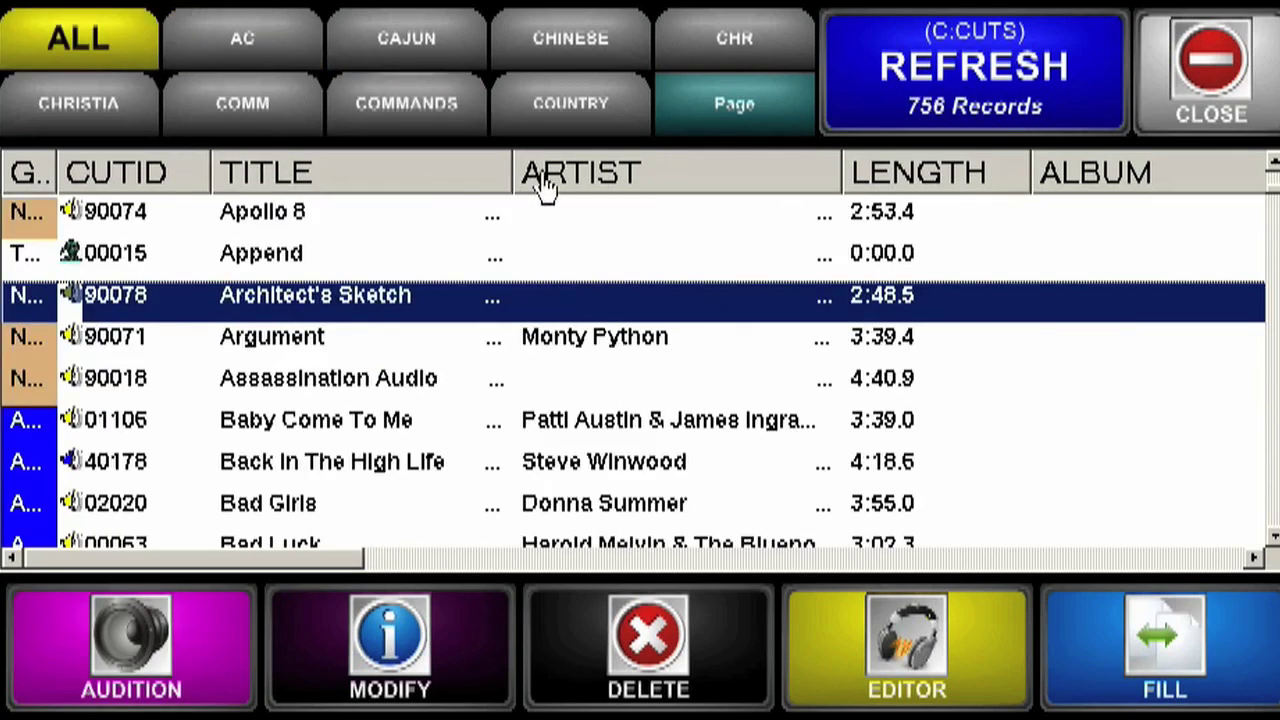
left_click(597, 186)
left_click(303, 177)
key("l")
key("o")
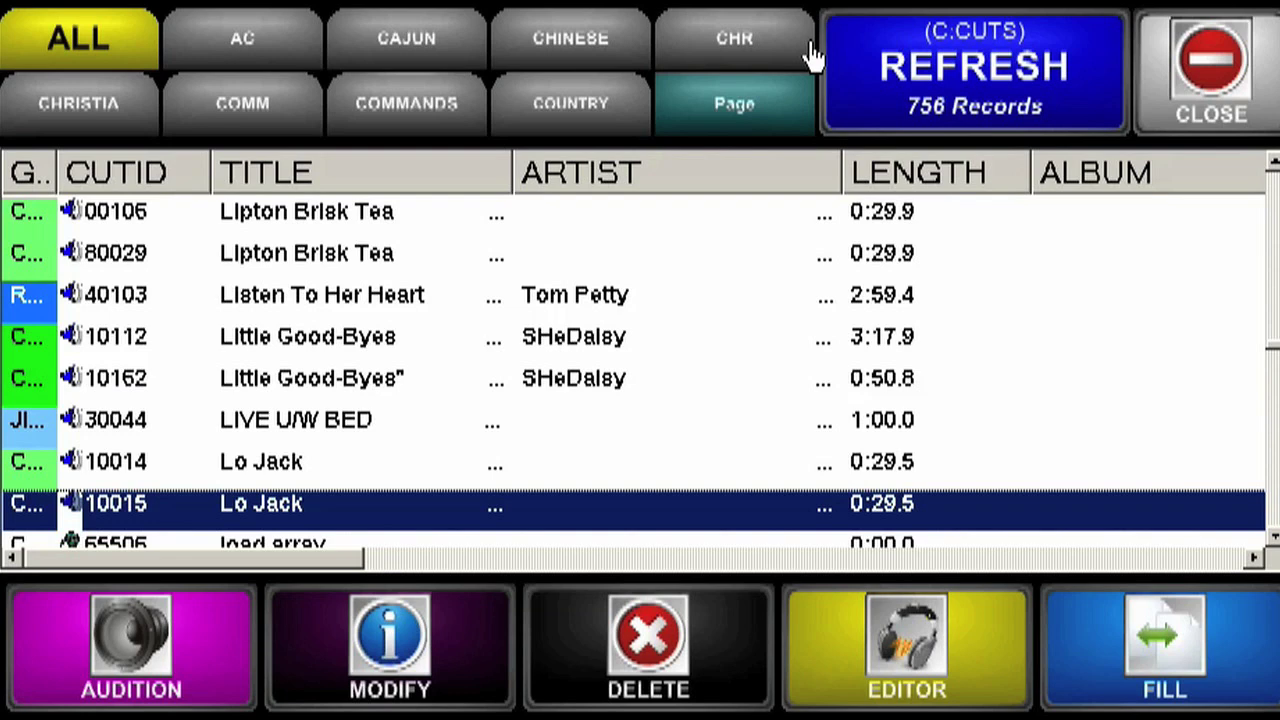
Browse the CHINESE, CAJUN and AC categories and the second page of categories
left_click(595, 40)
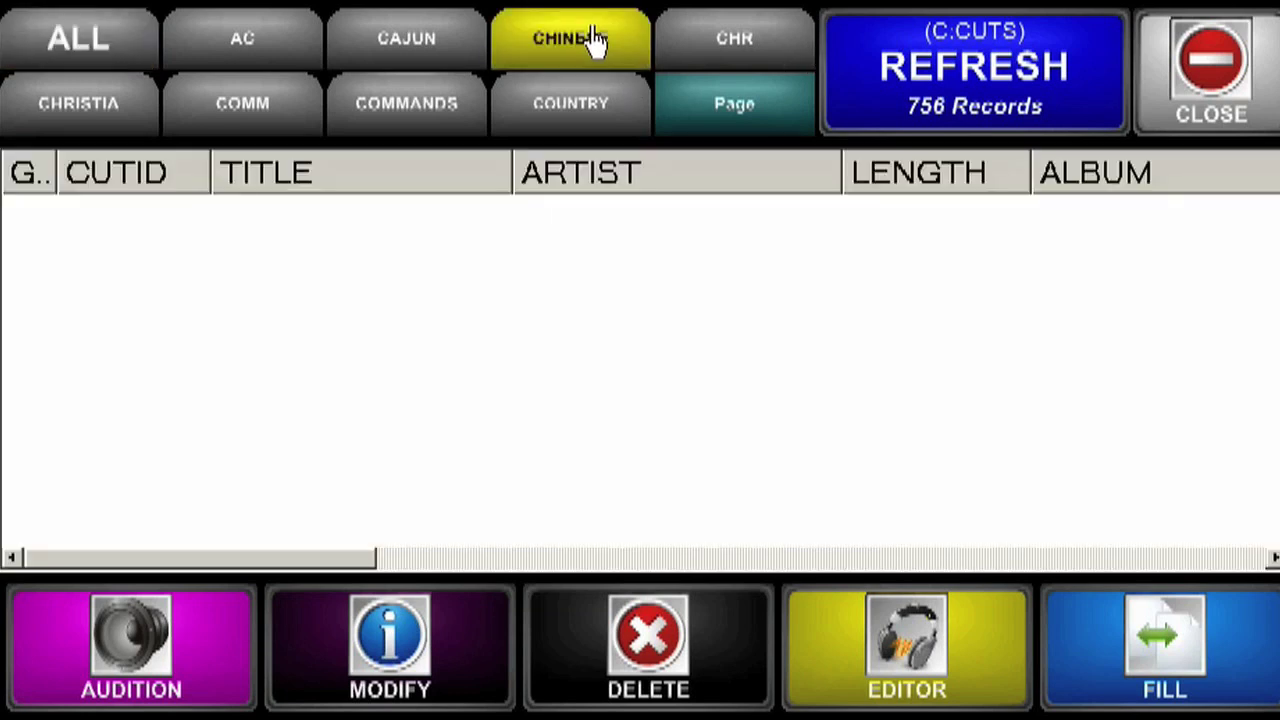
left_click(408, 50)
left_click(214, 51)
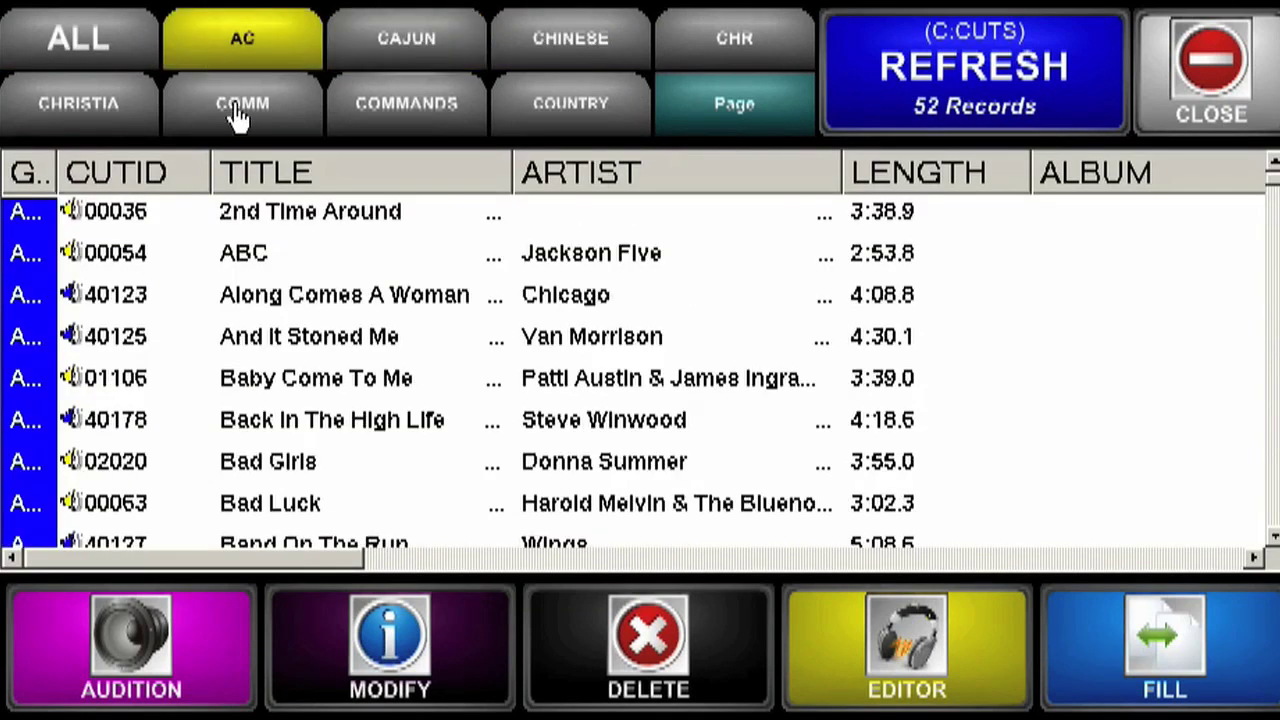
left_click(690, 115)
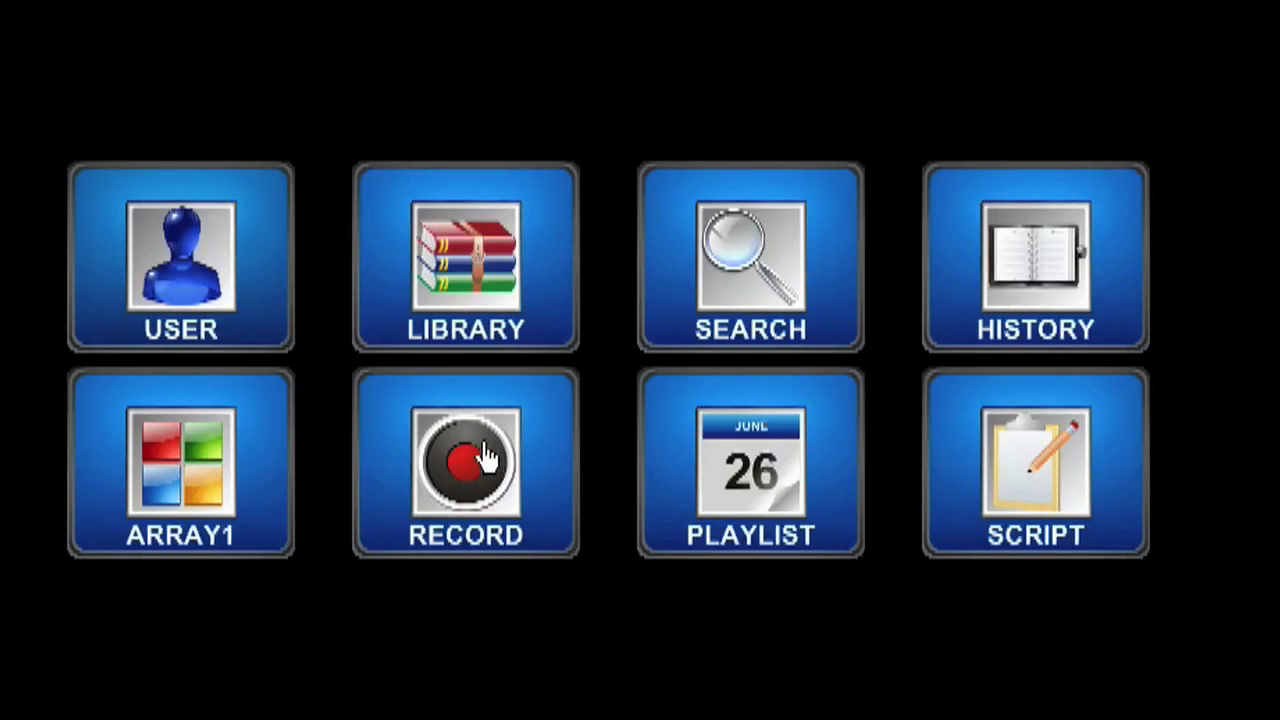
left_click(483, 456)
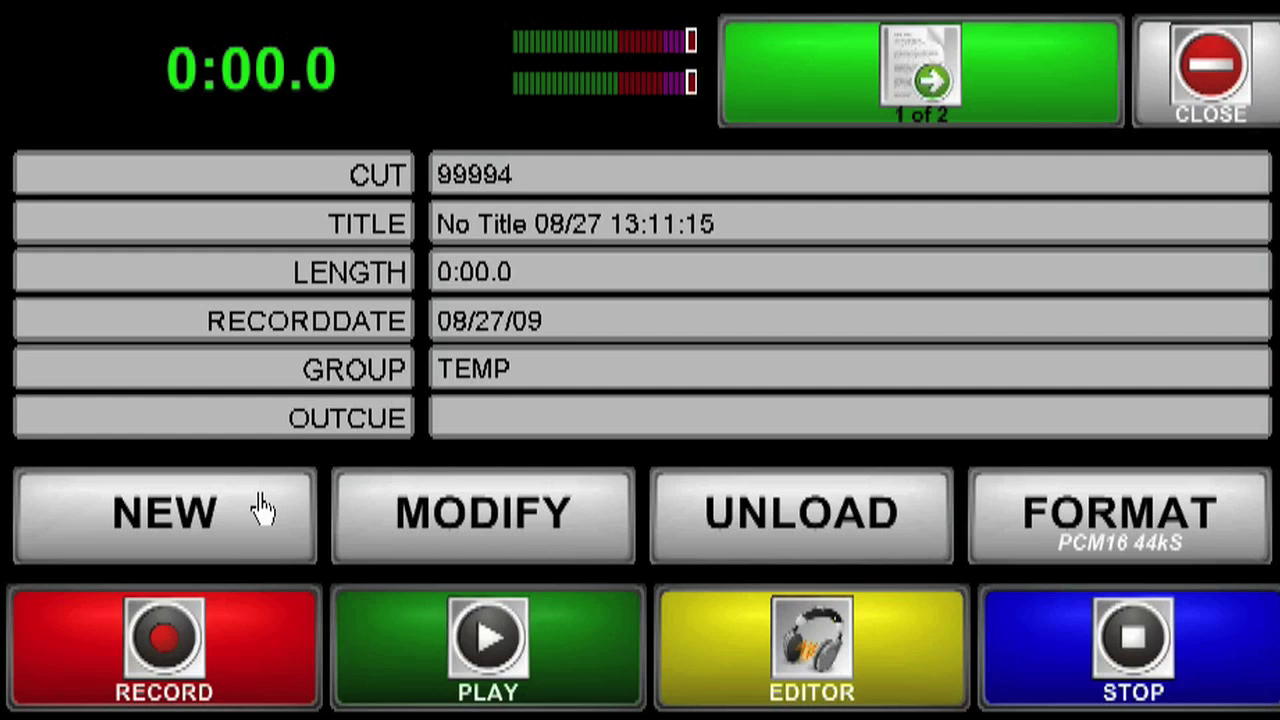
Create new cut 99995 in TEMP, record a few seconds, stop, and return to the main menu
left_click(200, 520)
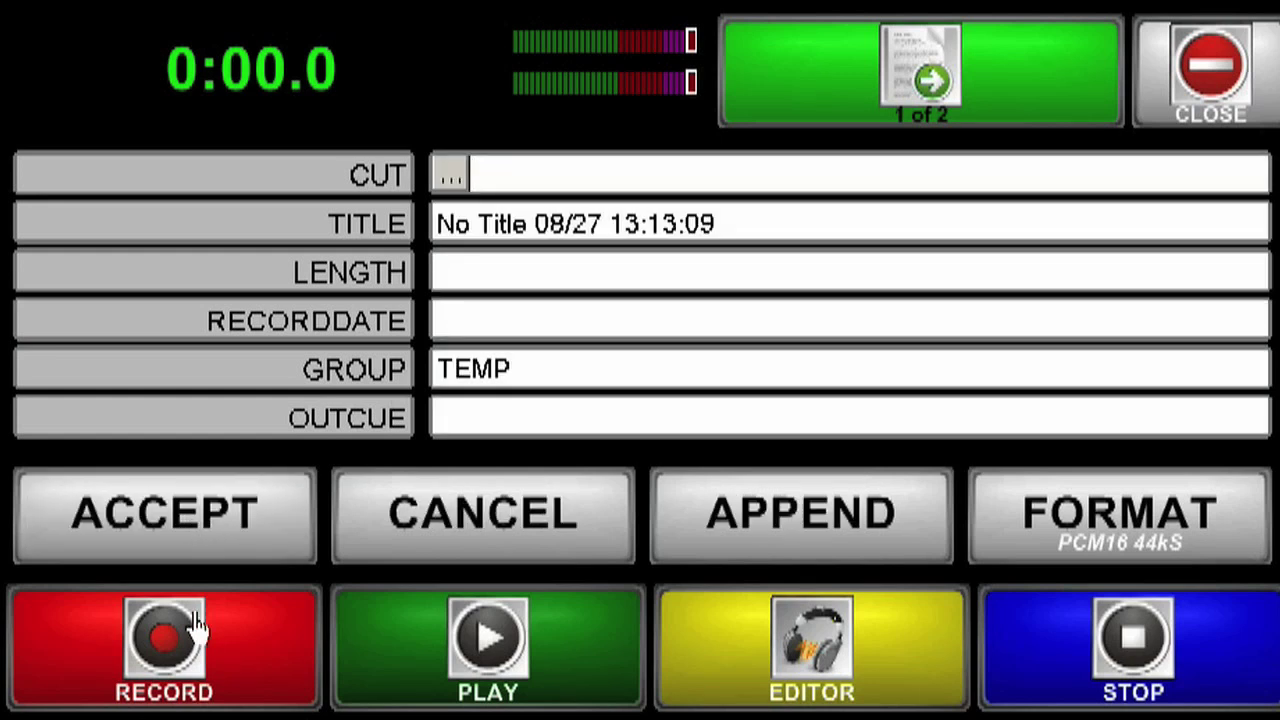
left_click(205, 537)
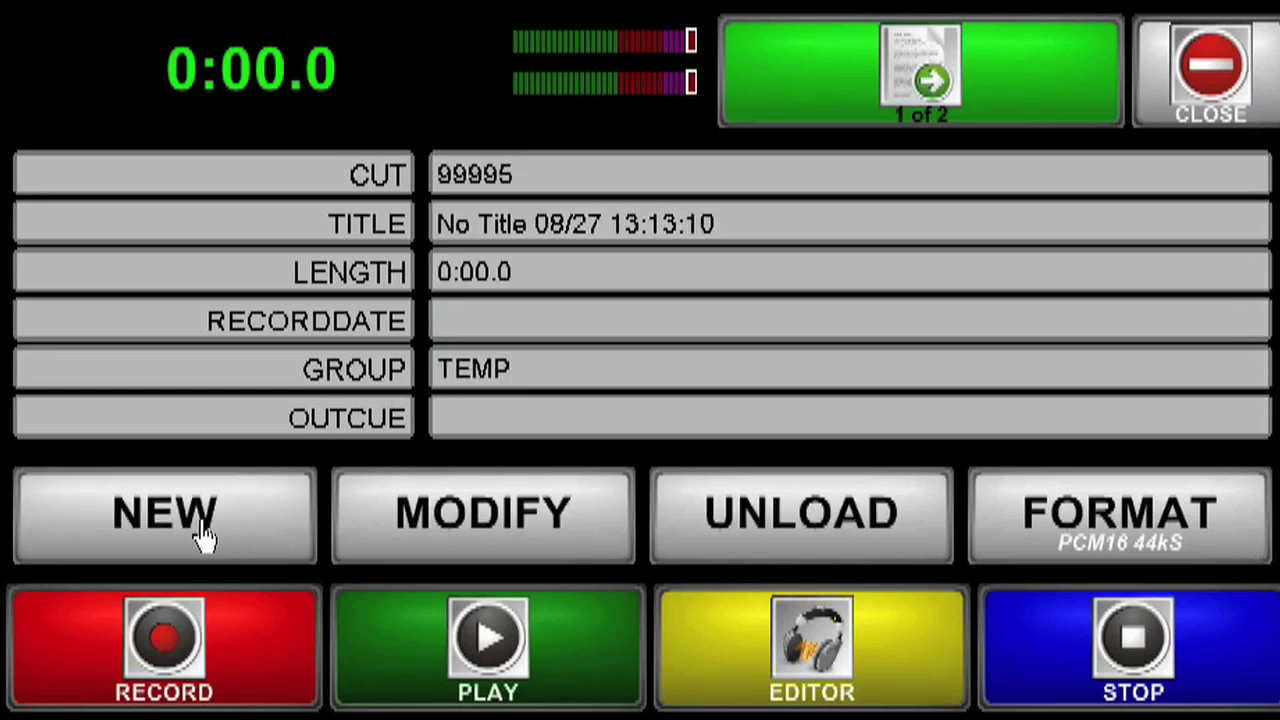
left_click(213, 645)
left_click(437, 645)
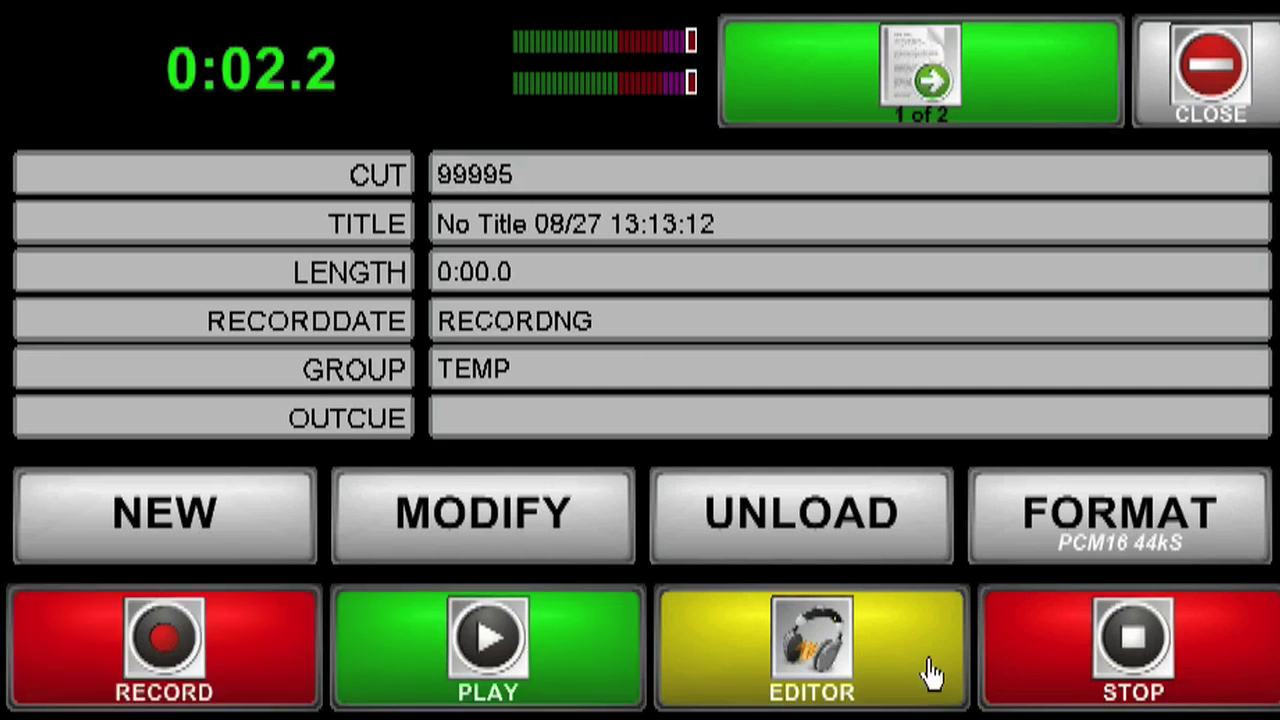
left_click(1077, 673)
left_click(1190, 100)
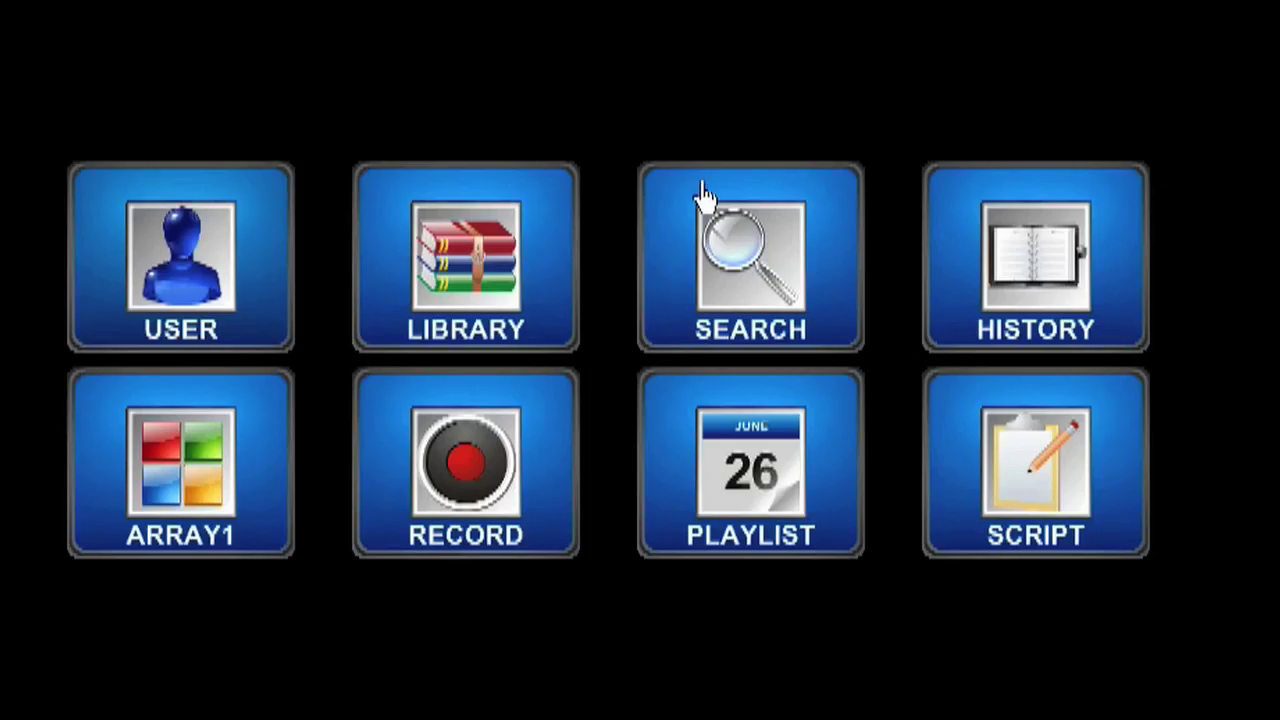
Select The Way and Love Rollercoaster in the Tunes saved tab, then switch to the Homer tab
left_click(232, 270)
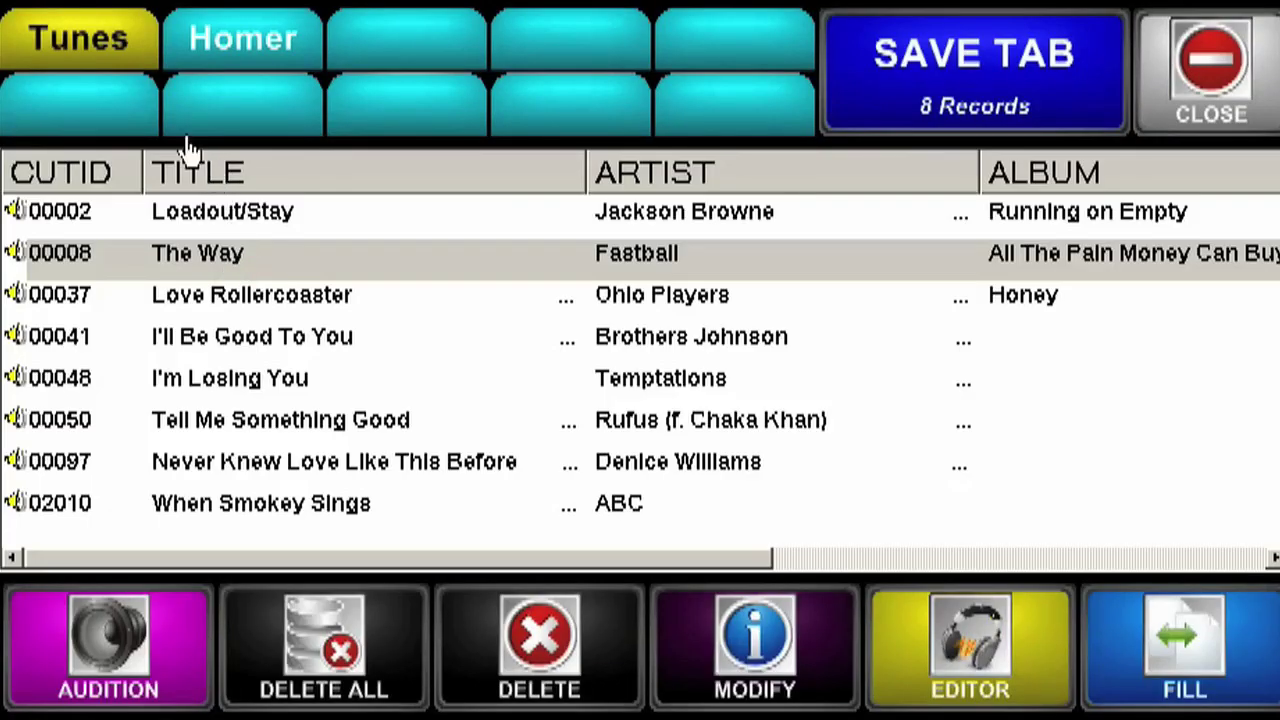
left_click(178, 256)
left_click(186, 308)
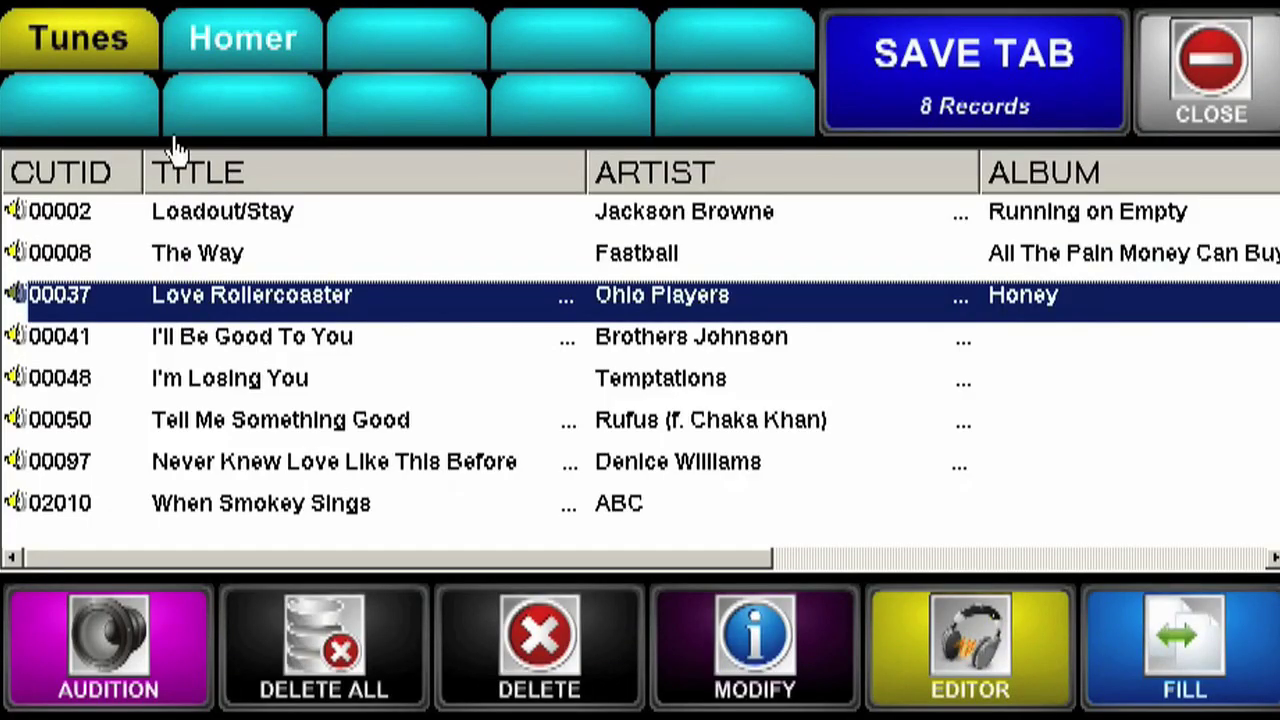
left_click(238, 46)
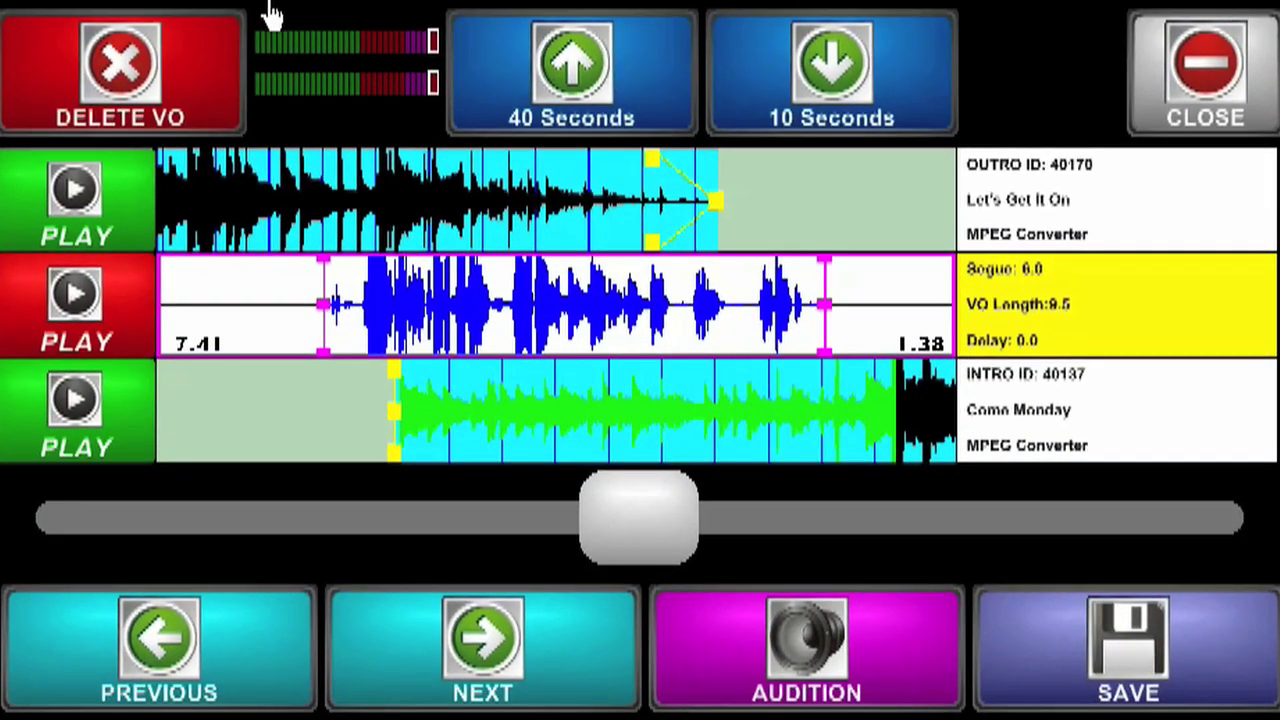
Preview the Let's Get It On outro and the Come Monday intro
left_click(117, 196)
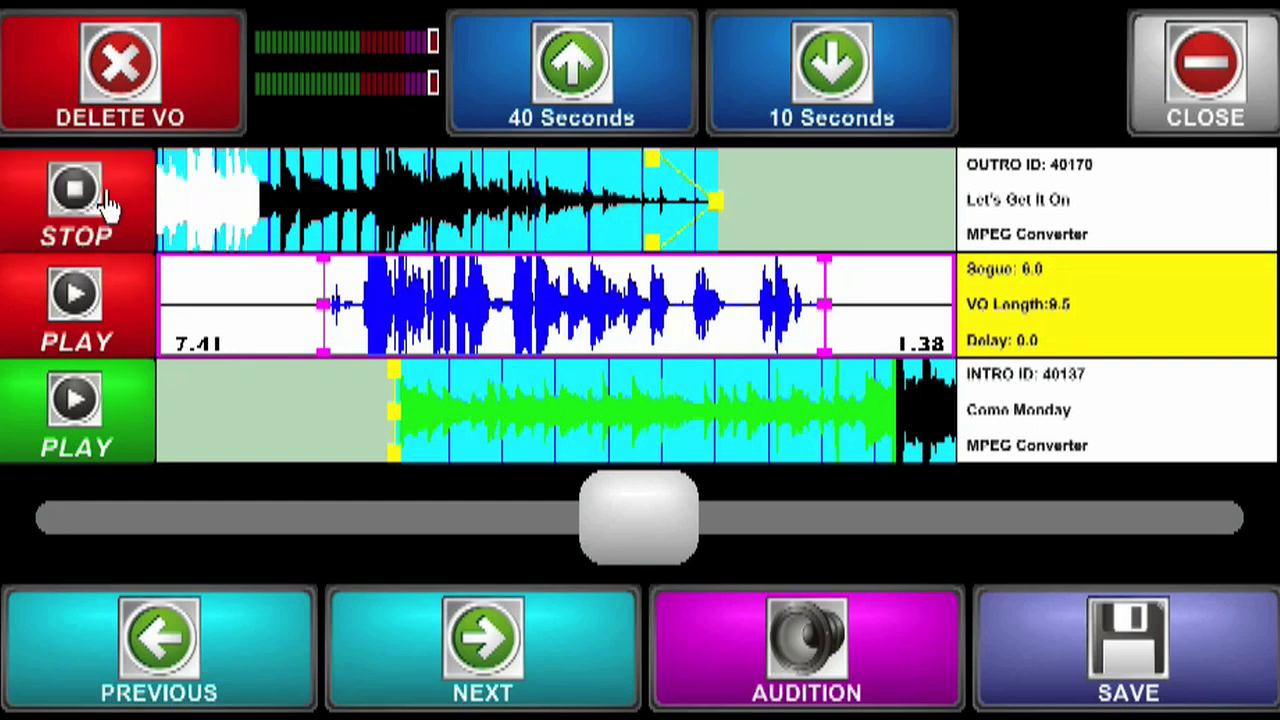
left_click(110, 205)
left_click(128, 405)
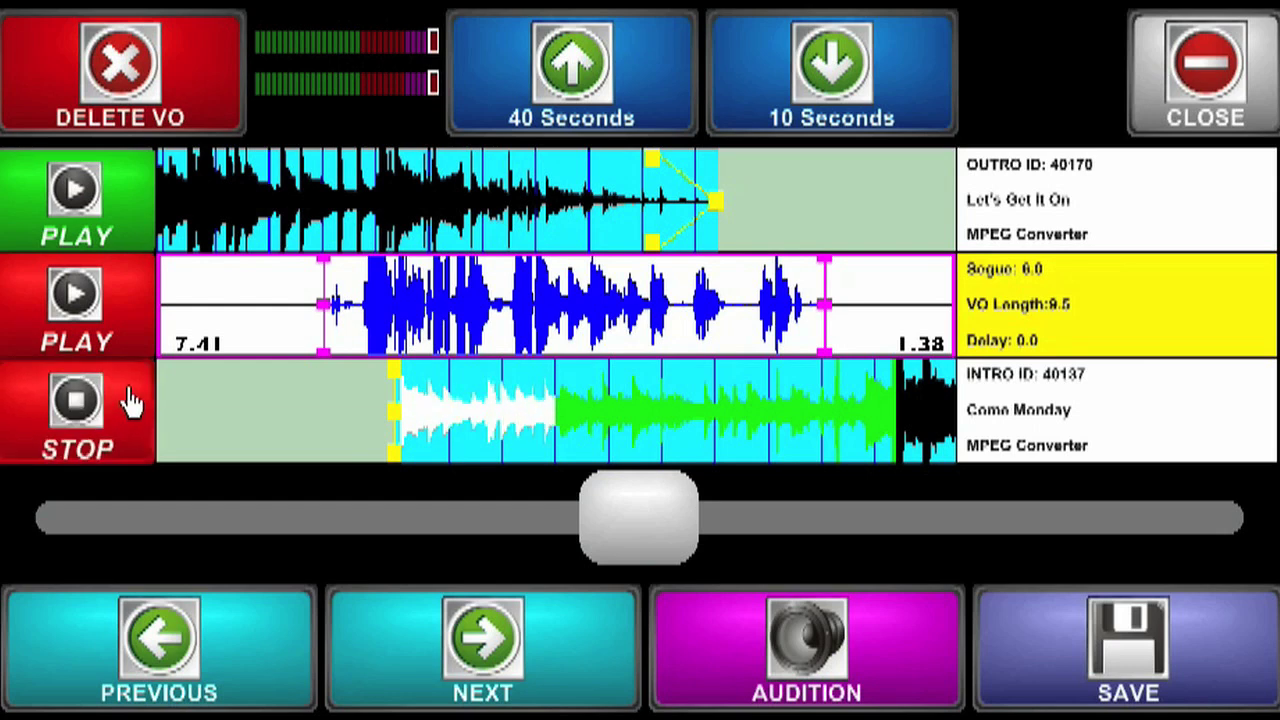
left_click(127, 403)
Shift the voice-over later, adjust the outro fade, add a Come Monday fade-in, and save the segue
left_click_drag(555, 322, 510, 320)
left_click_drag(410, 225, 480, 225)
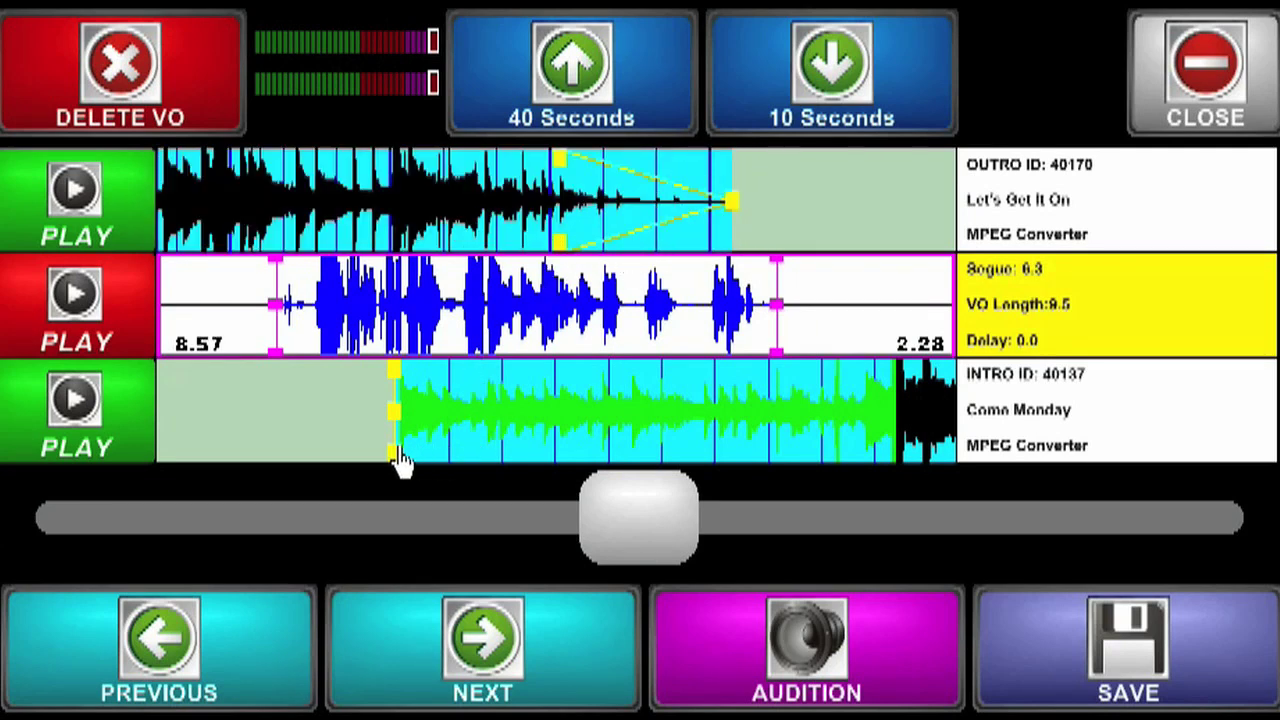
left_click_drag(460, 452, 495, 398)
left_click_drag(468, 352, 578, 340)
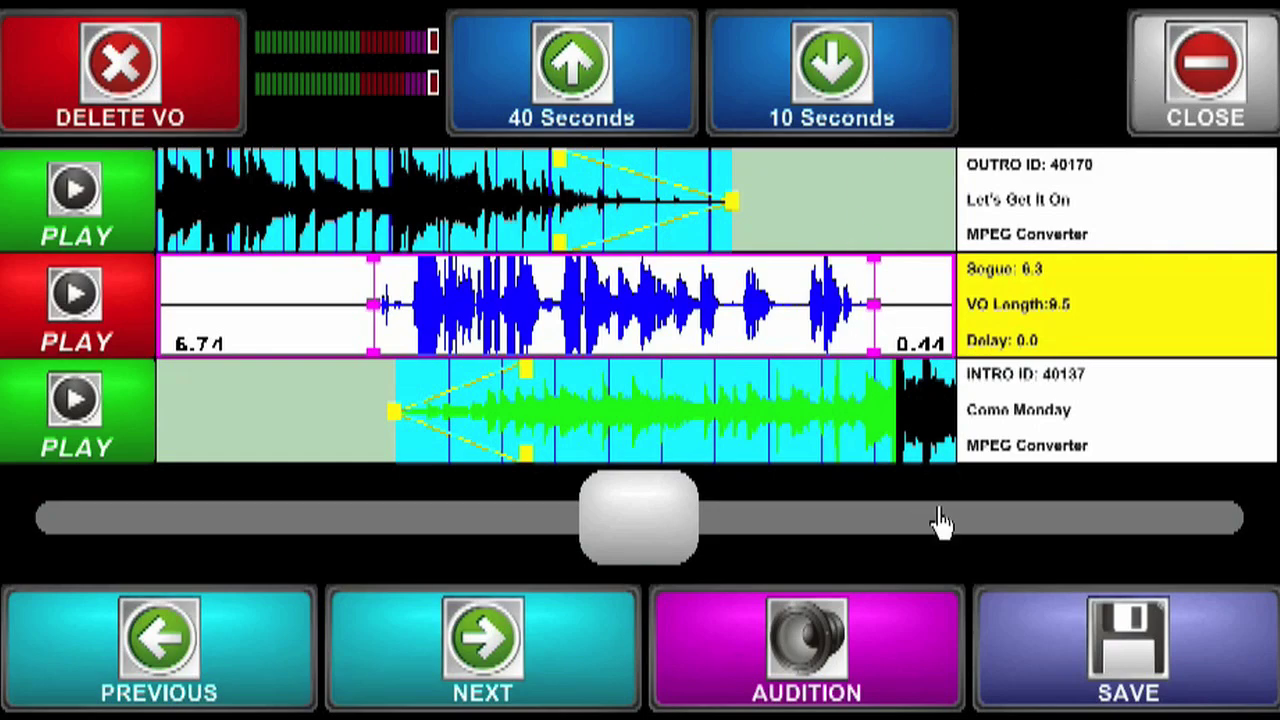
left_click(1068, 620)
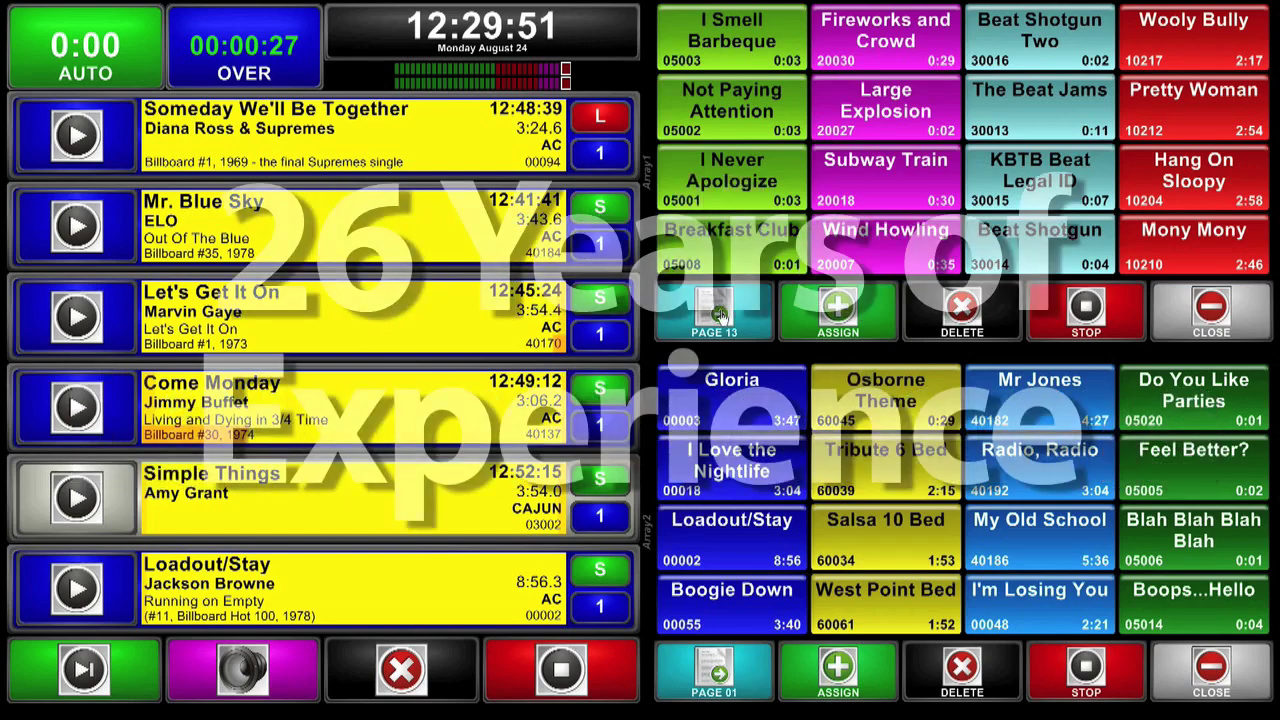
Scroll the top cart wall to page 02 and play the CATS THEN DOGS cart
scroll(893, 22, "down", 2)
left_click(857, 200)
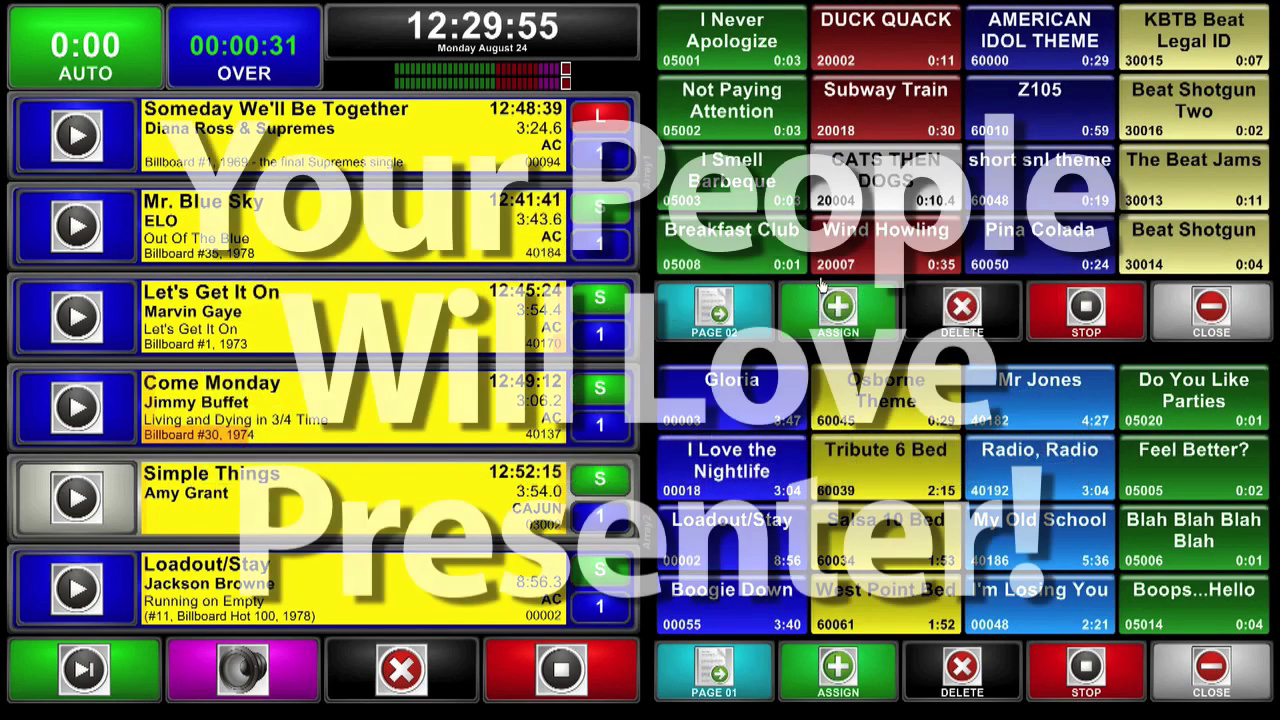